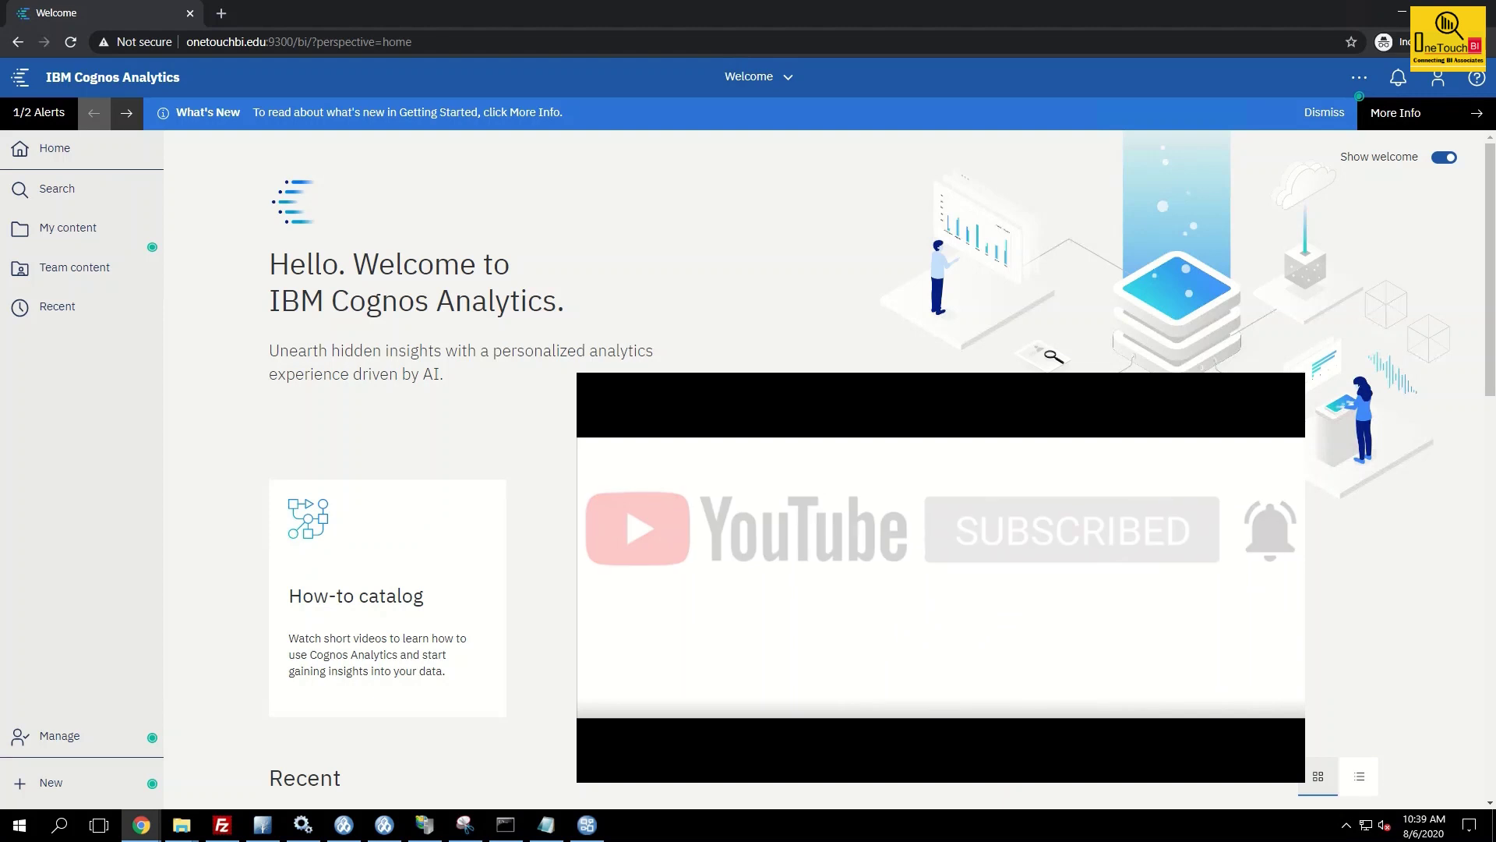
# In the Administration console's Data Source Connections, open the Stack data source's Stack connection to view its signon.
pyautogui.click(54, 736)
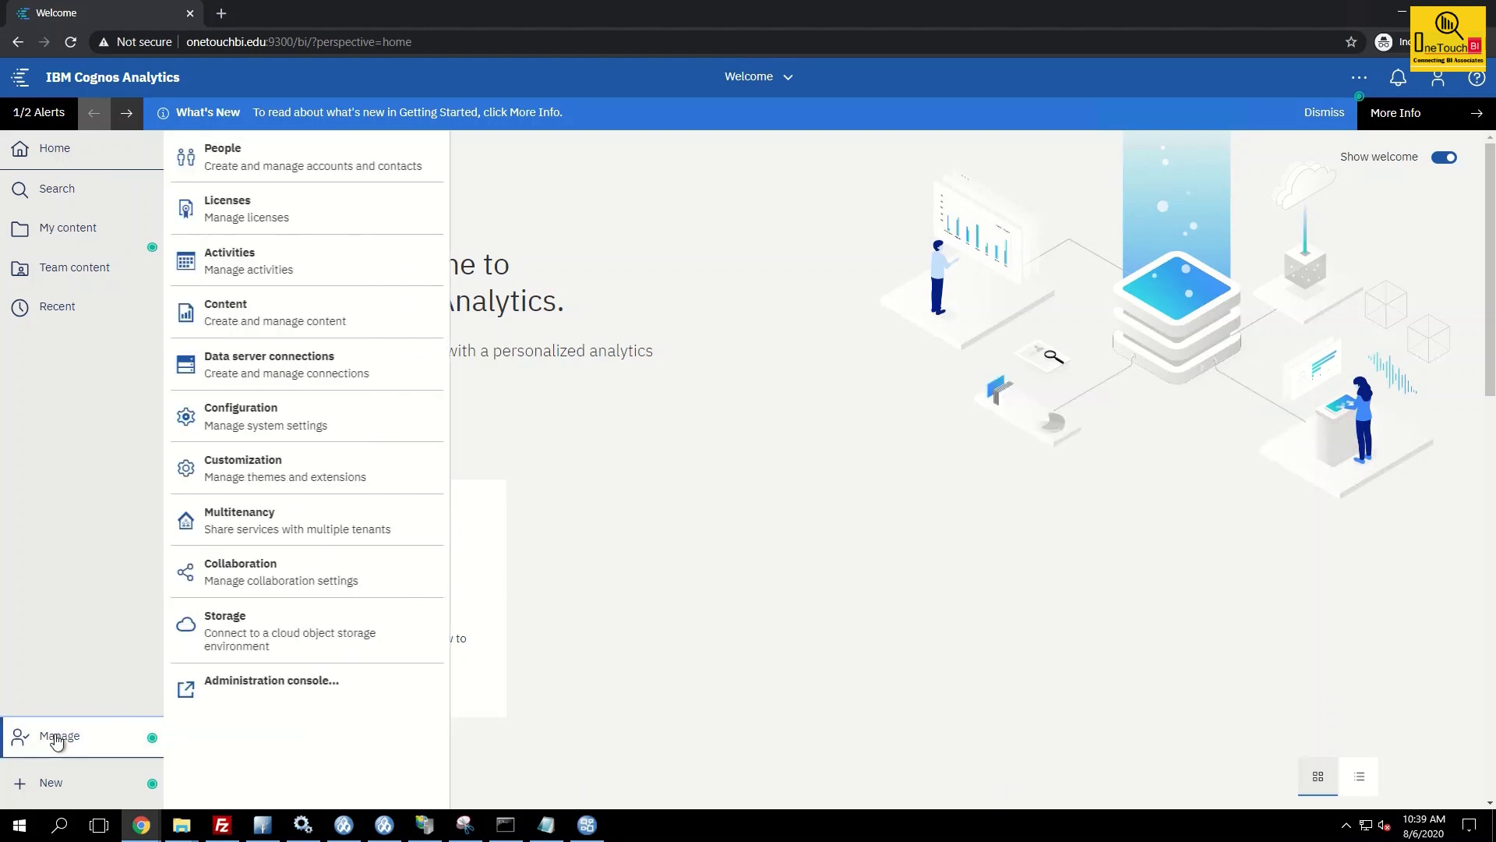
pyautogui.click(264, 685)
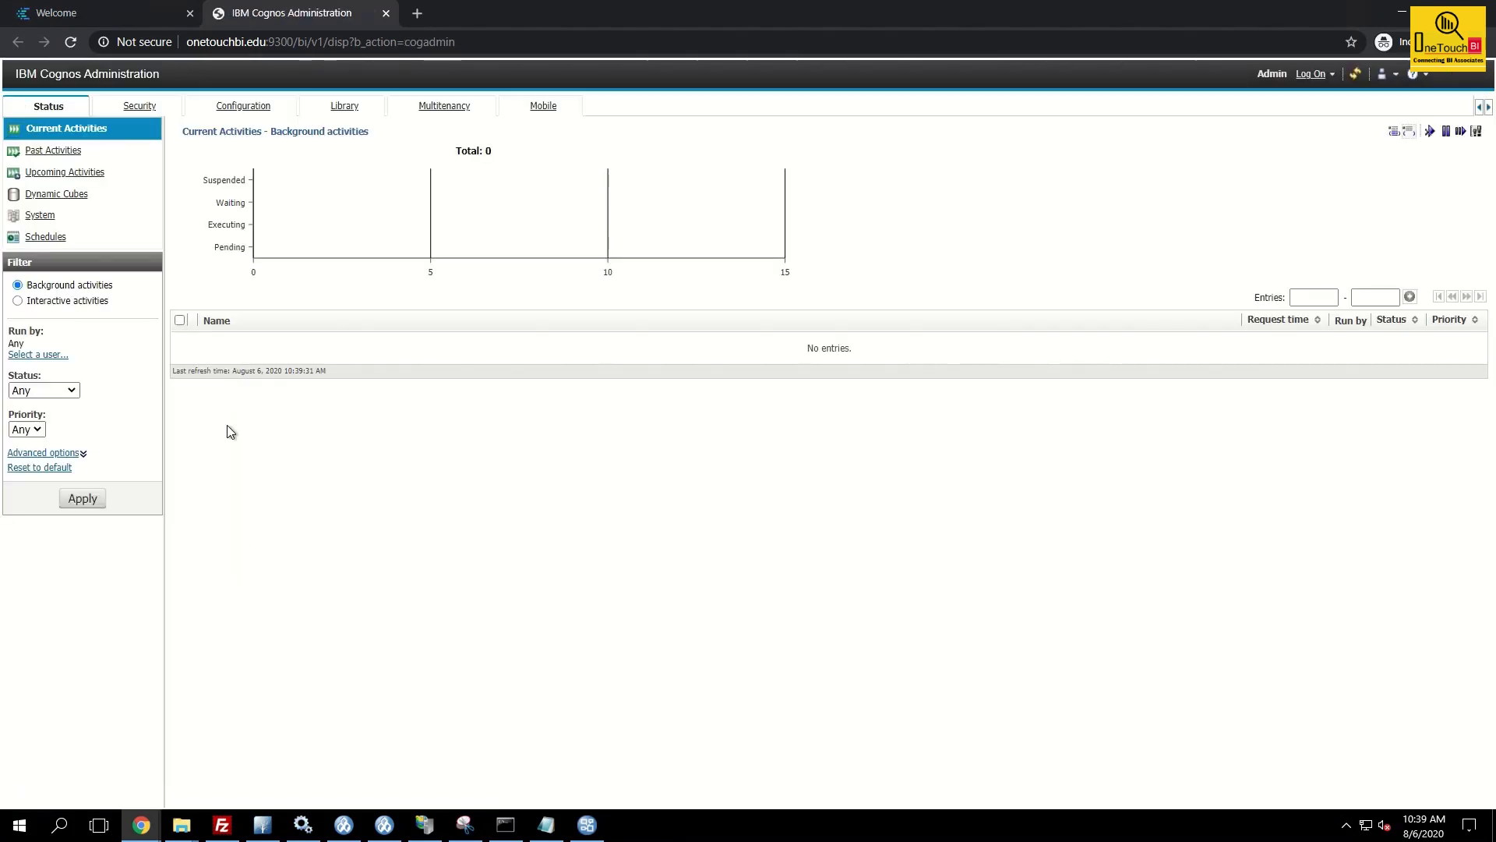
pyautogui.click(251, 108)
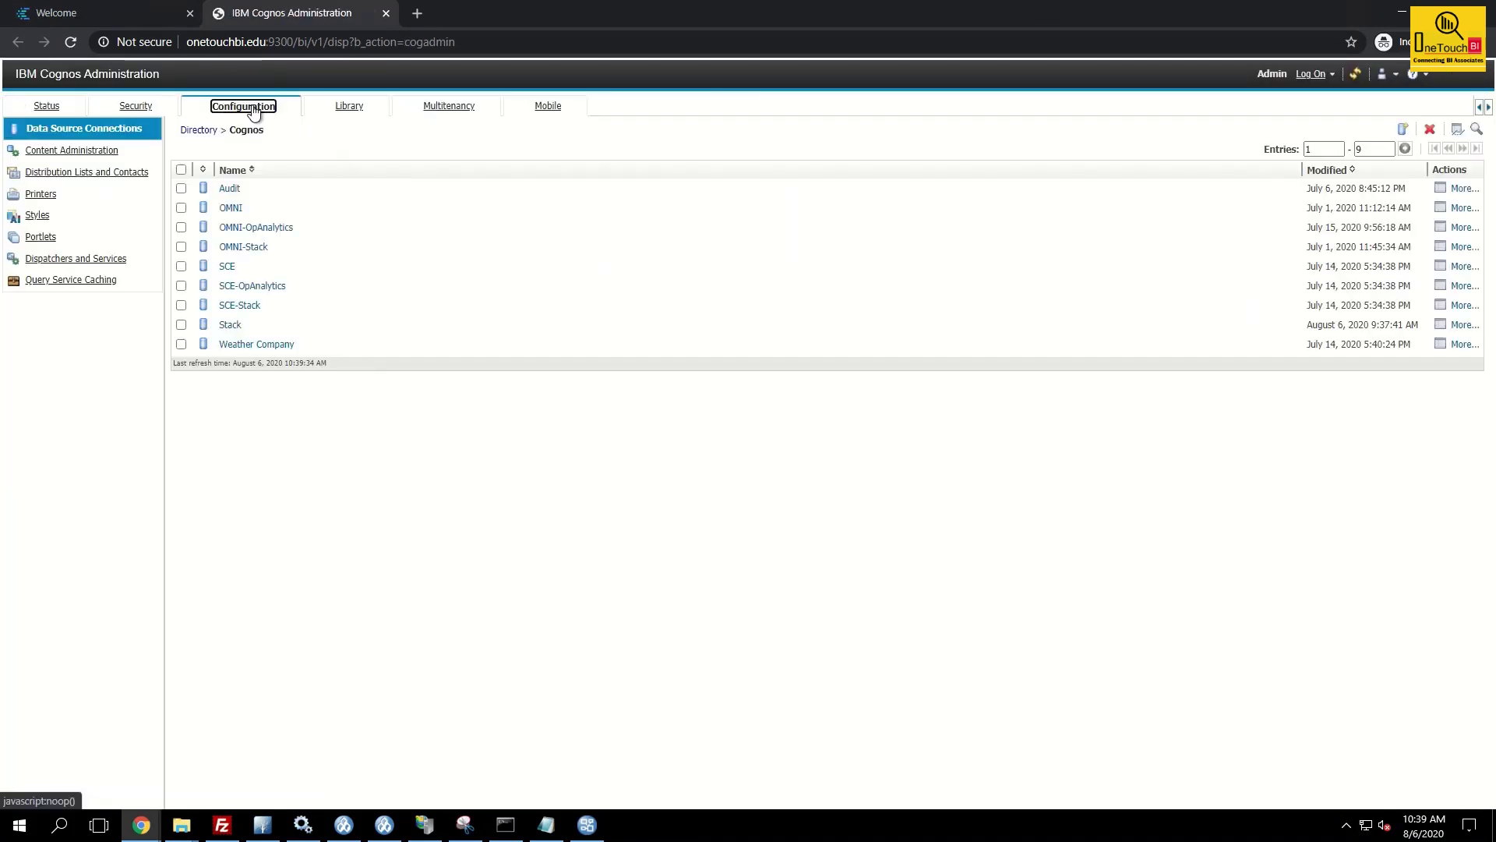
pyautogui.click(64, 134)
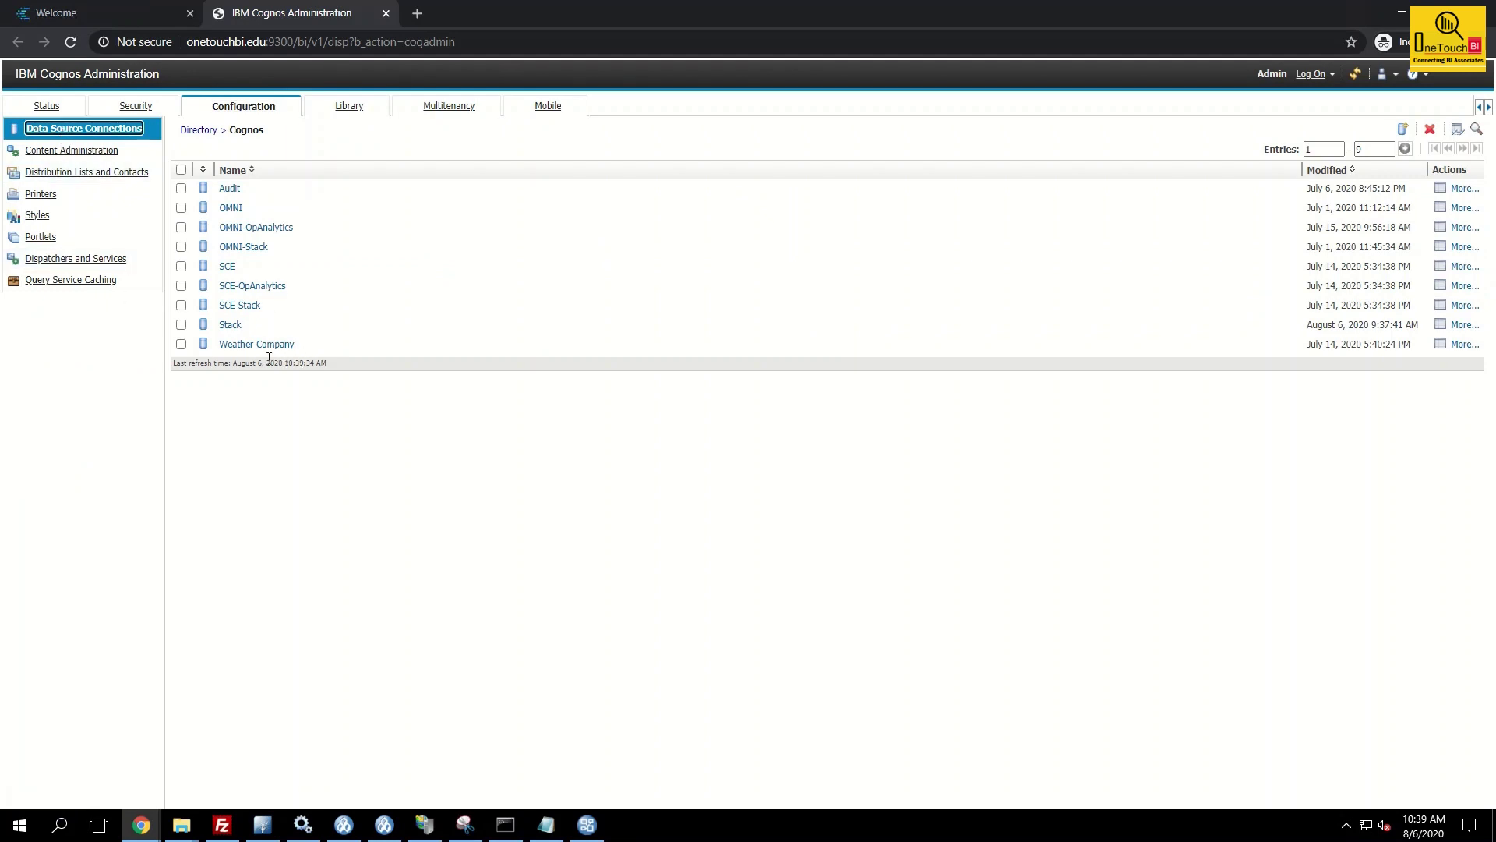
pyautogui.click(230, 326)
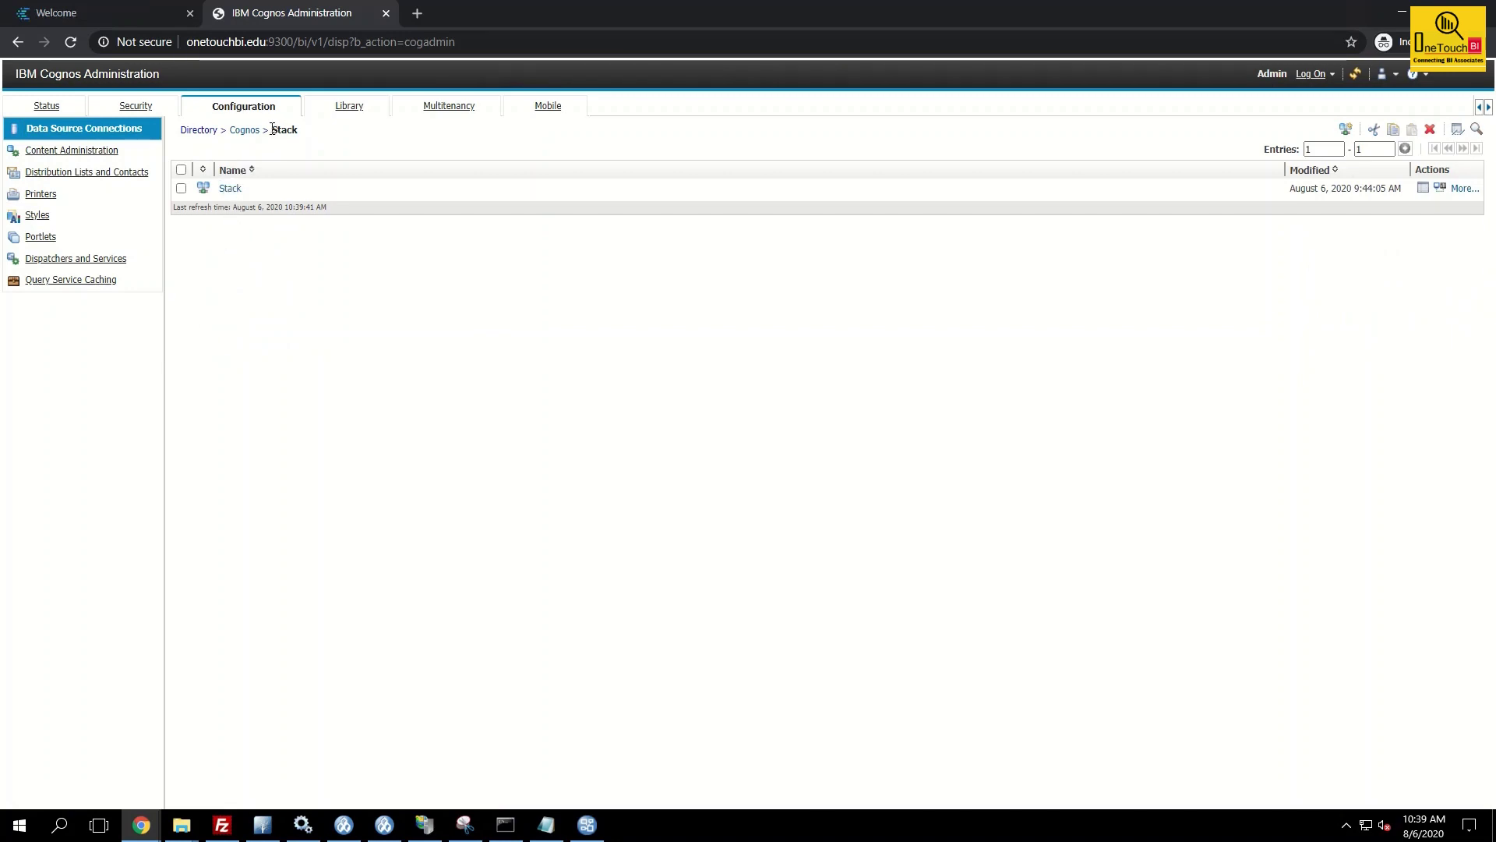
pyautogui.click(231, 191)
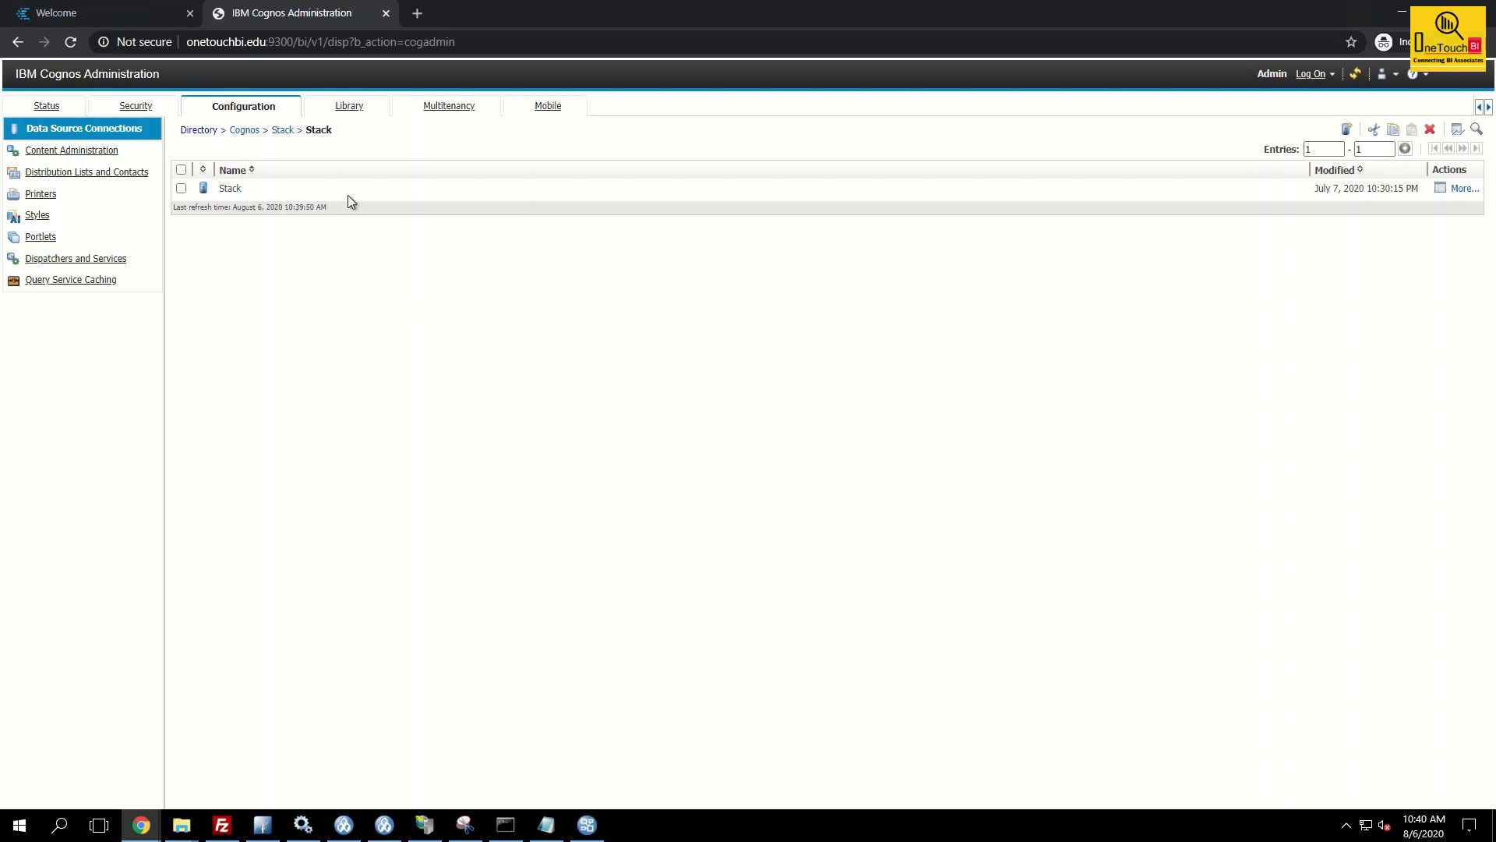
pyautogui.click(1441, 191)
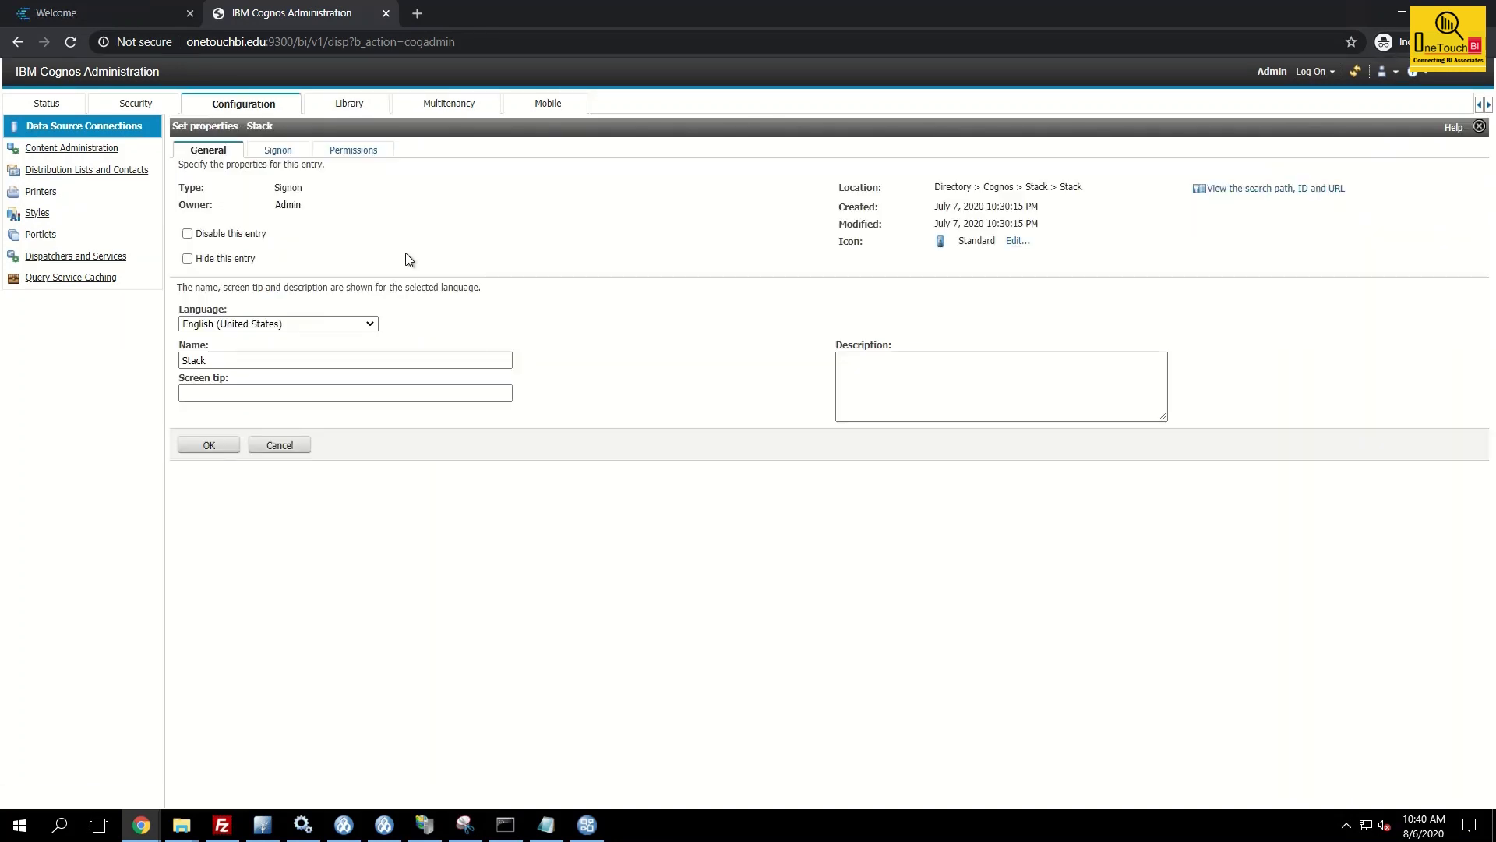
pyautogui.click(278, 150)
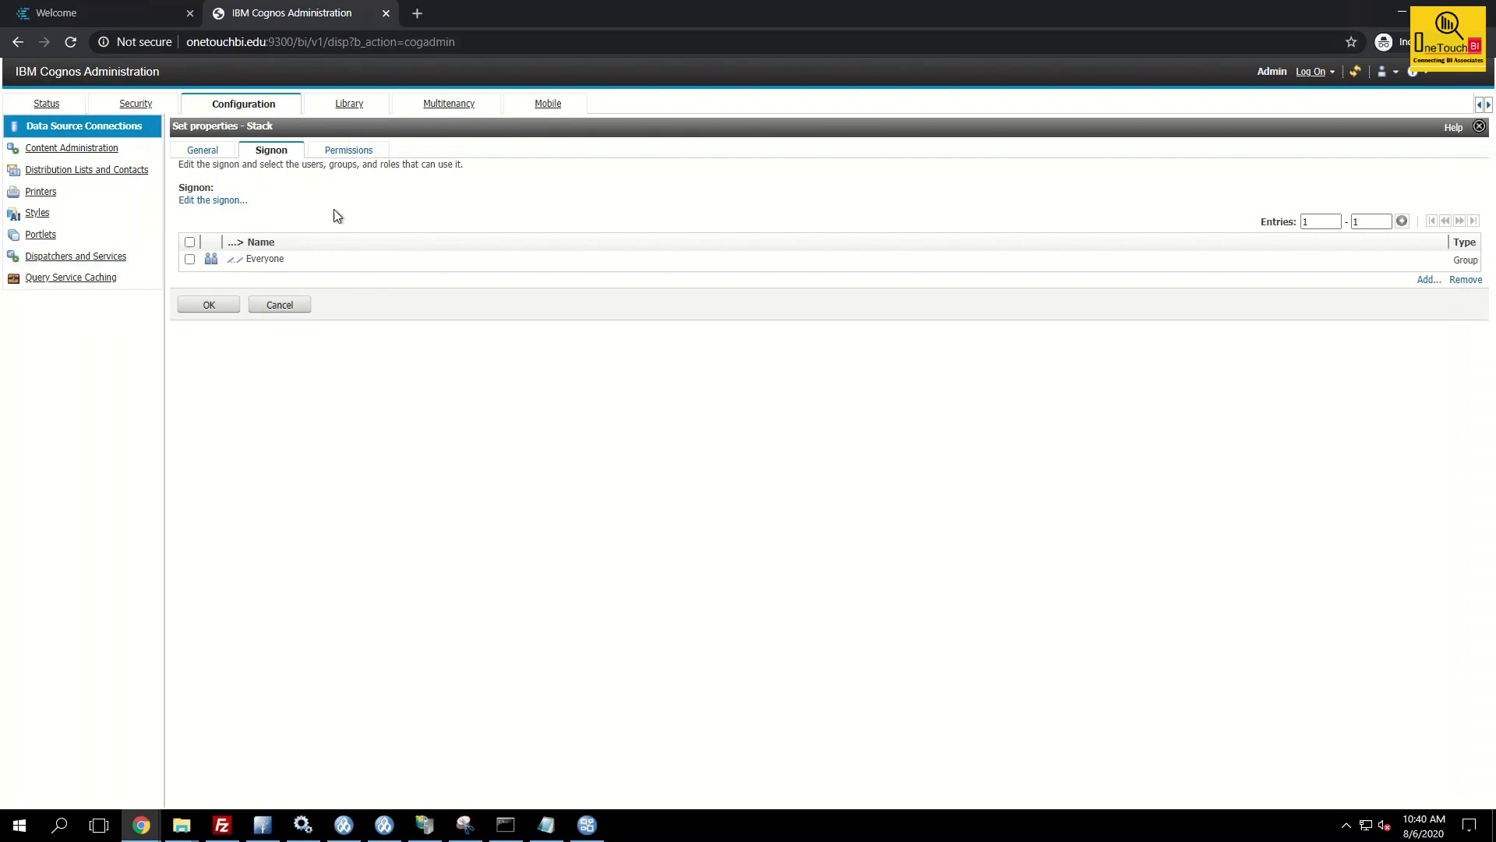
pyautogui.click(287, 311)
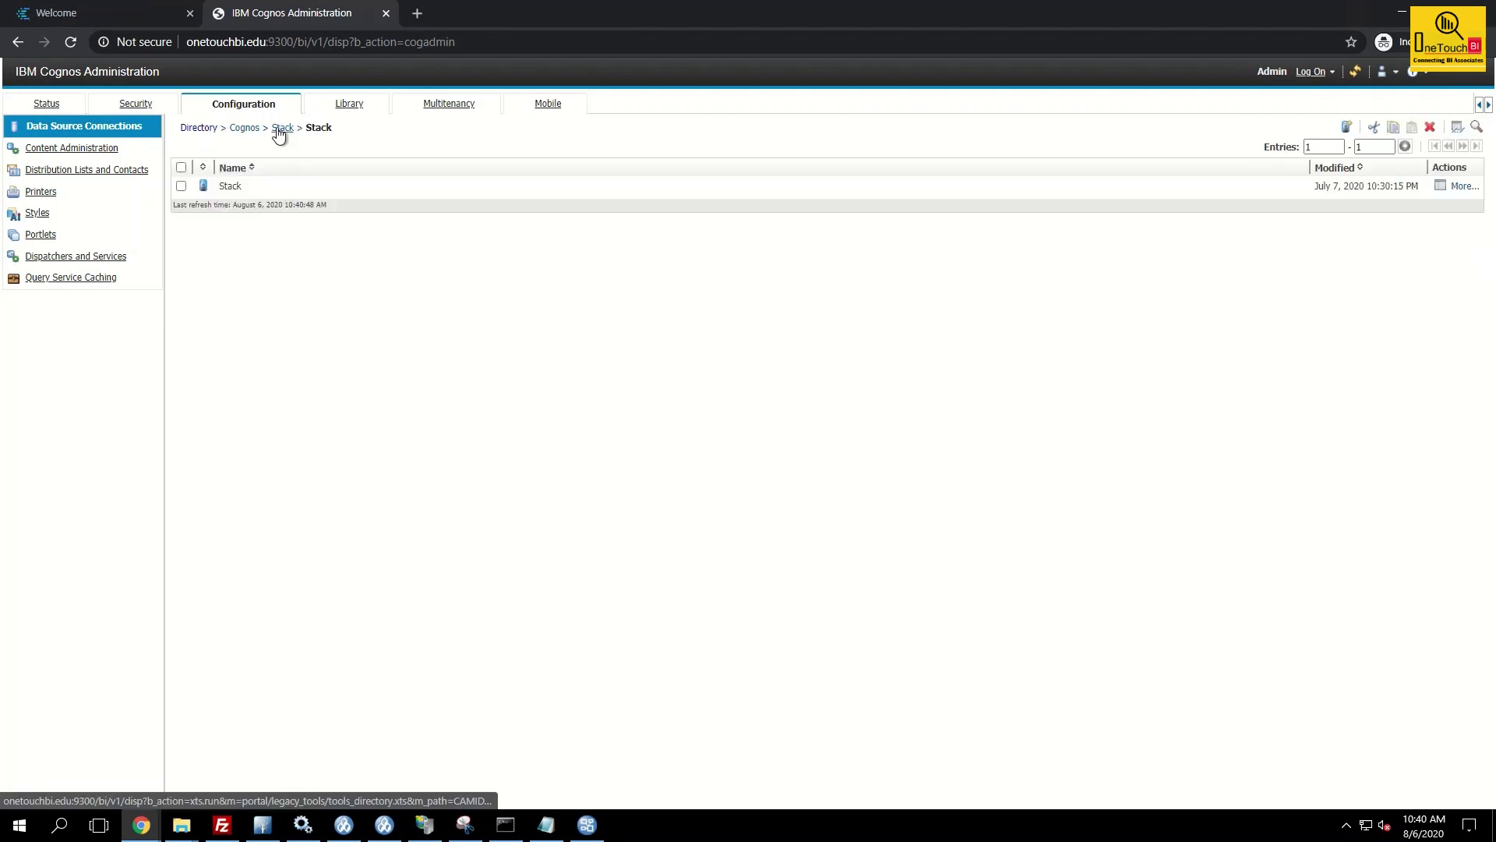
# Go back to the full data source list and open the Audit data source's Audit connection.
pyautogui.click(279, 129)
pyautogui.click(243, 130)
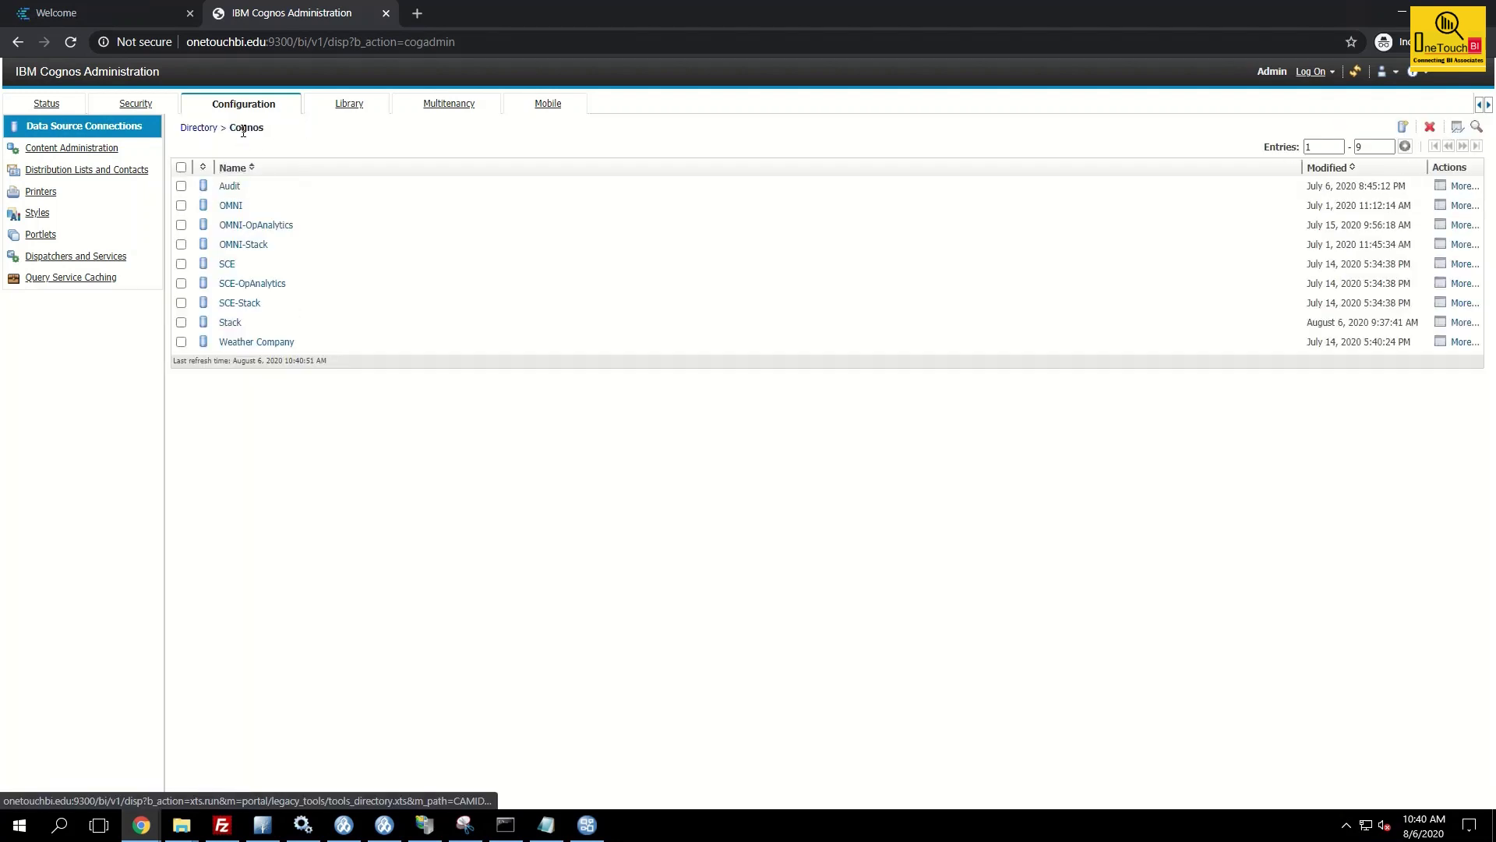
pyautogui.click(229, 185)
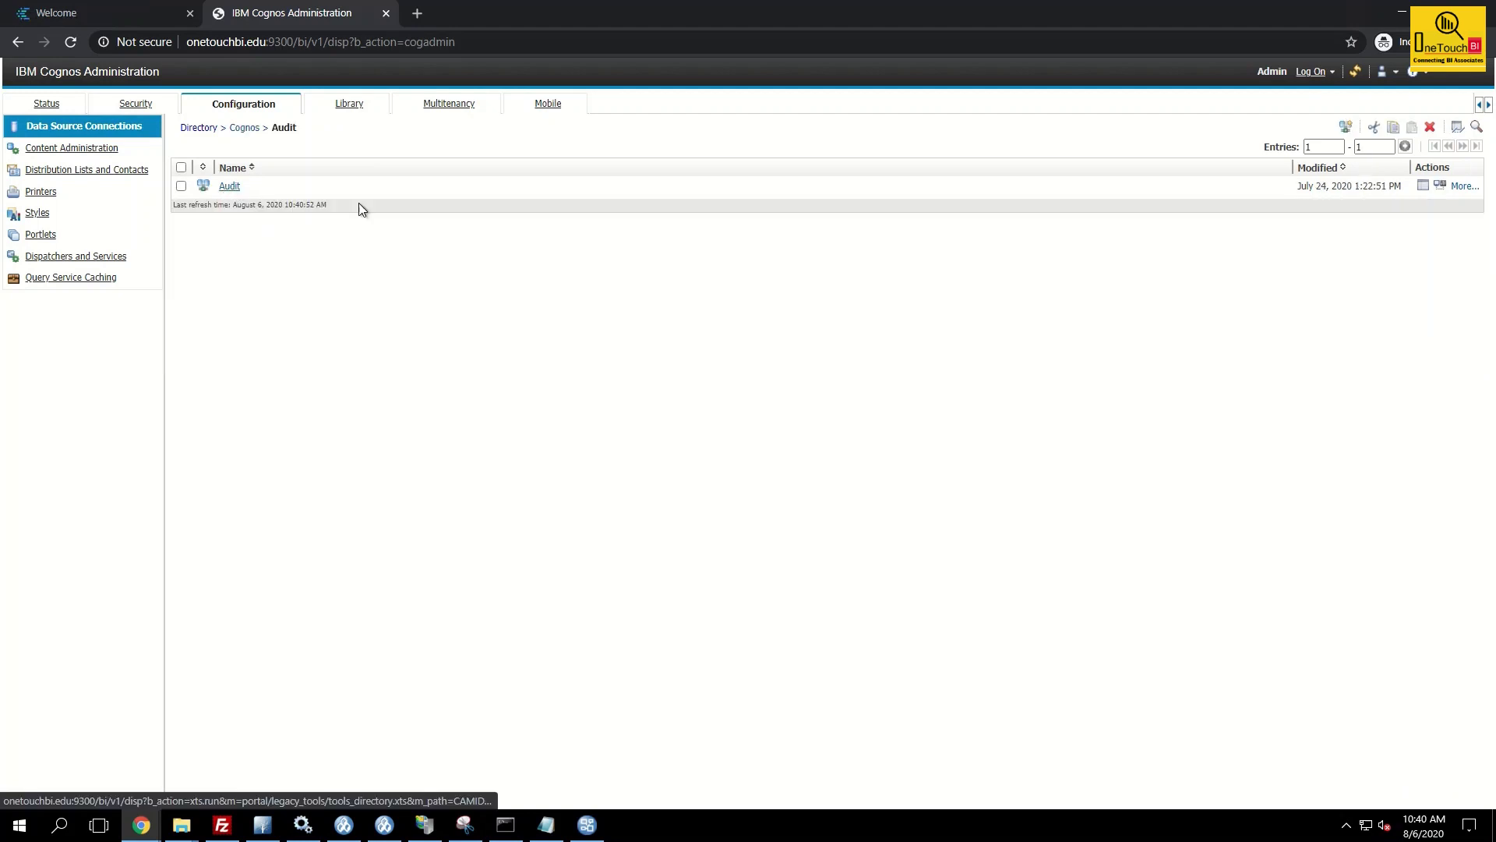
pyautogui.click(227, 187)
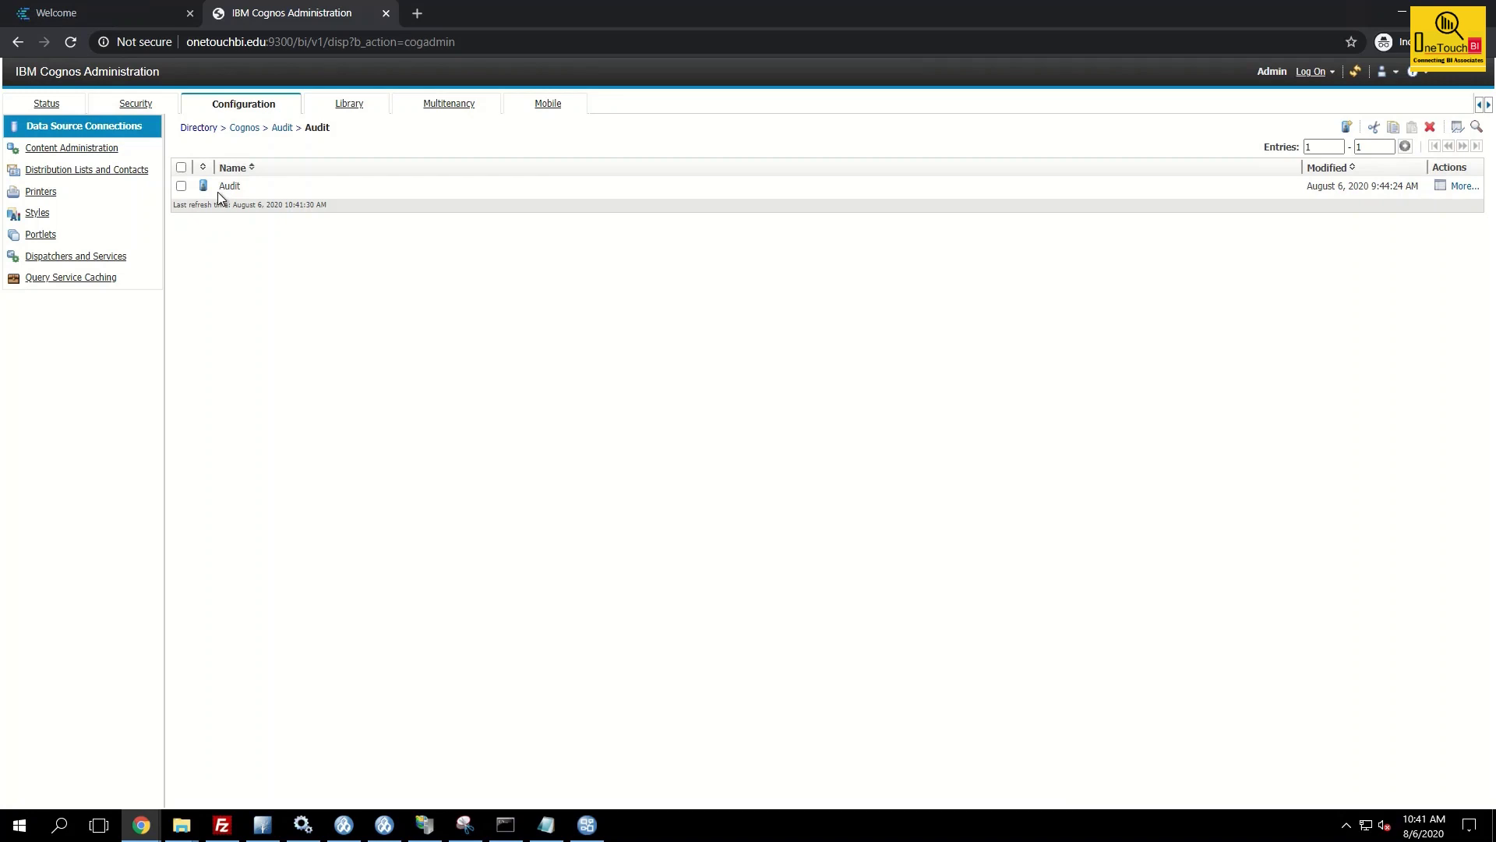
# Check the Audit signon's Signon properties, which list no entries, and close them unchanged.
pyautogui.click(1440, 188)
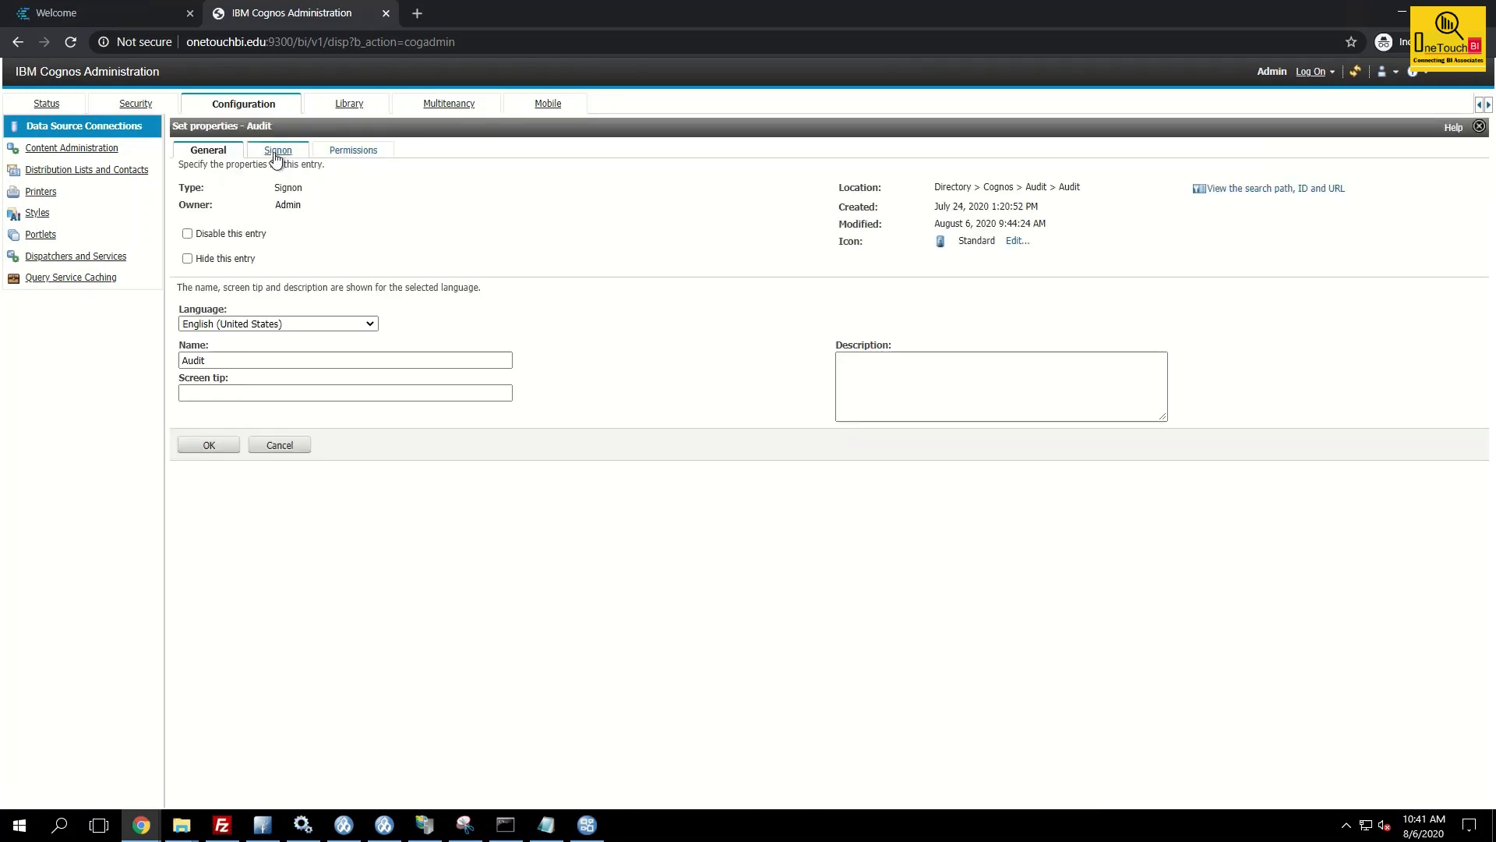
pyautogui.click(275, 153)
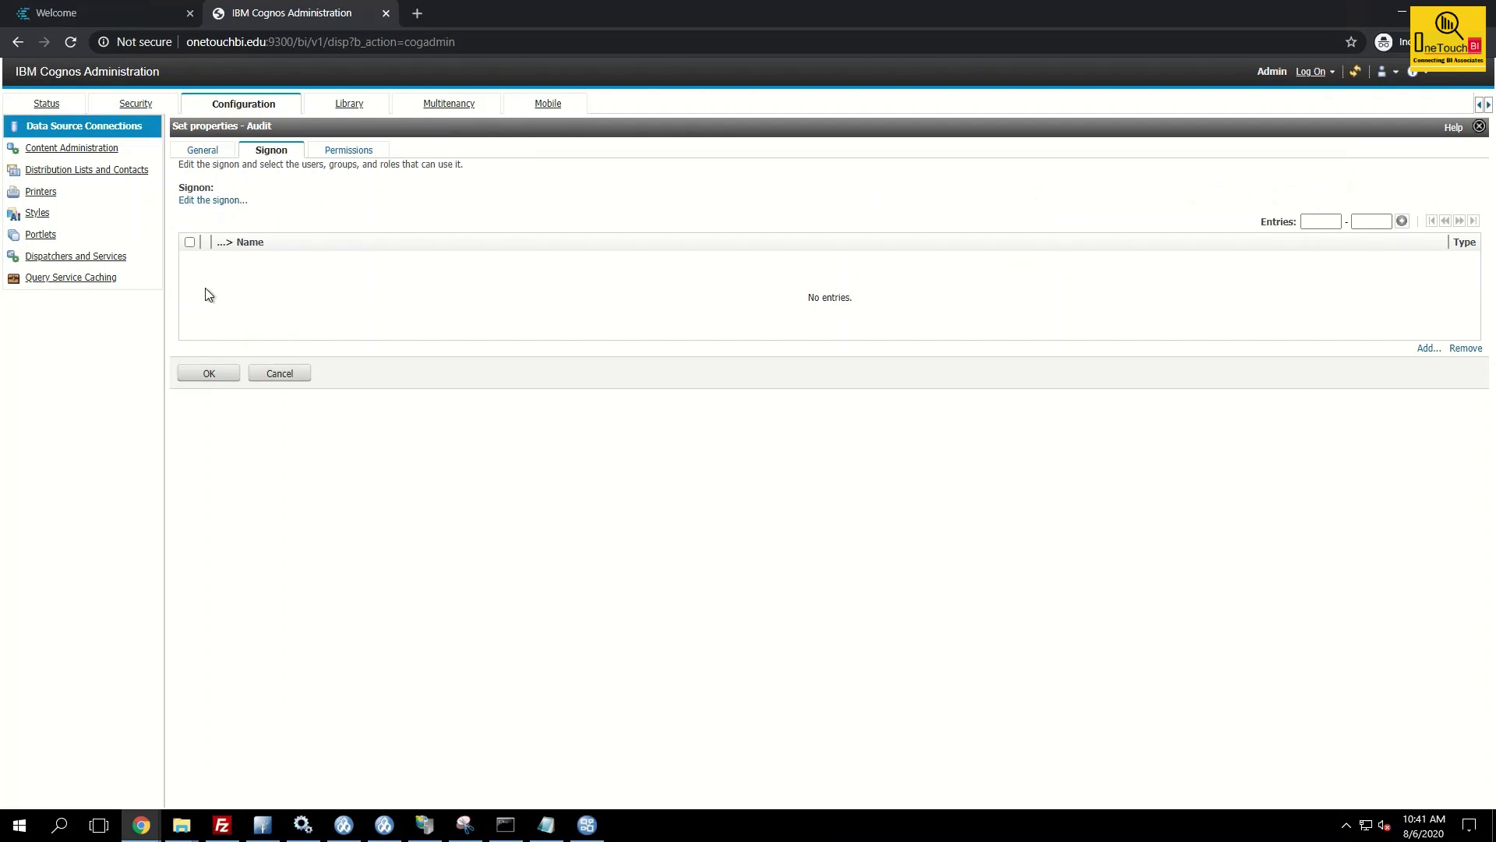
pyautogui.click(279, 374)
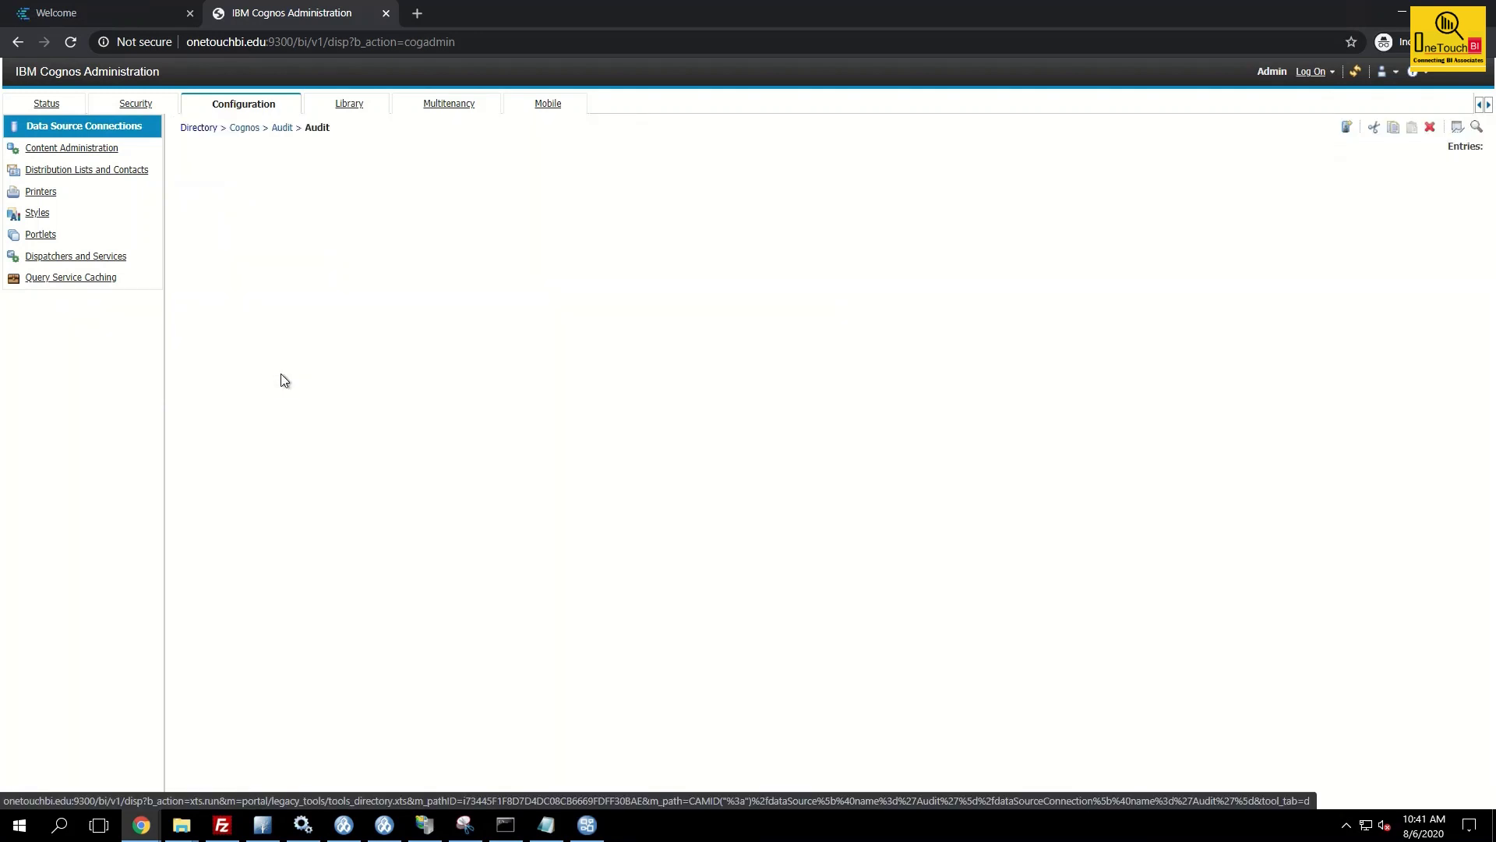
# Run Execution history by user from My content and enter the Audit data source user ID and password.
pyautogui.click(139, 16)
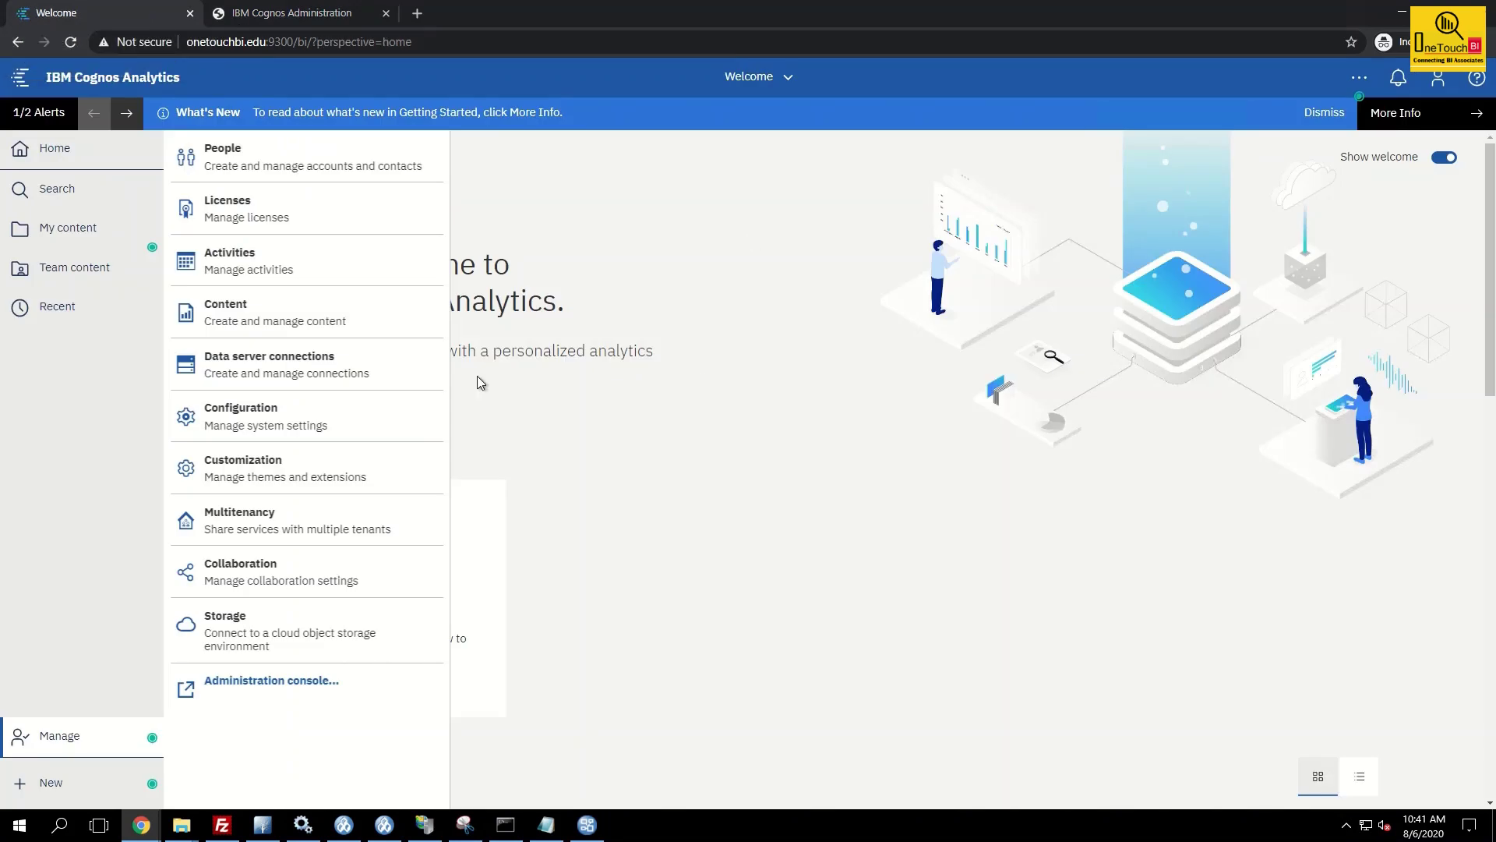
pyautogui.click(68, 227)
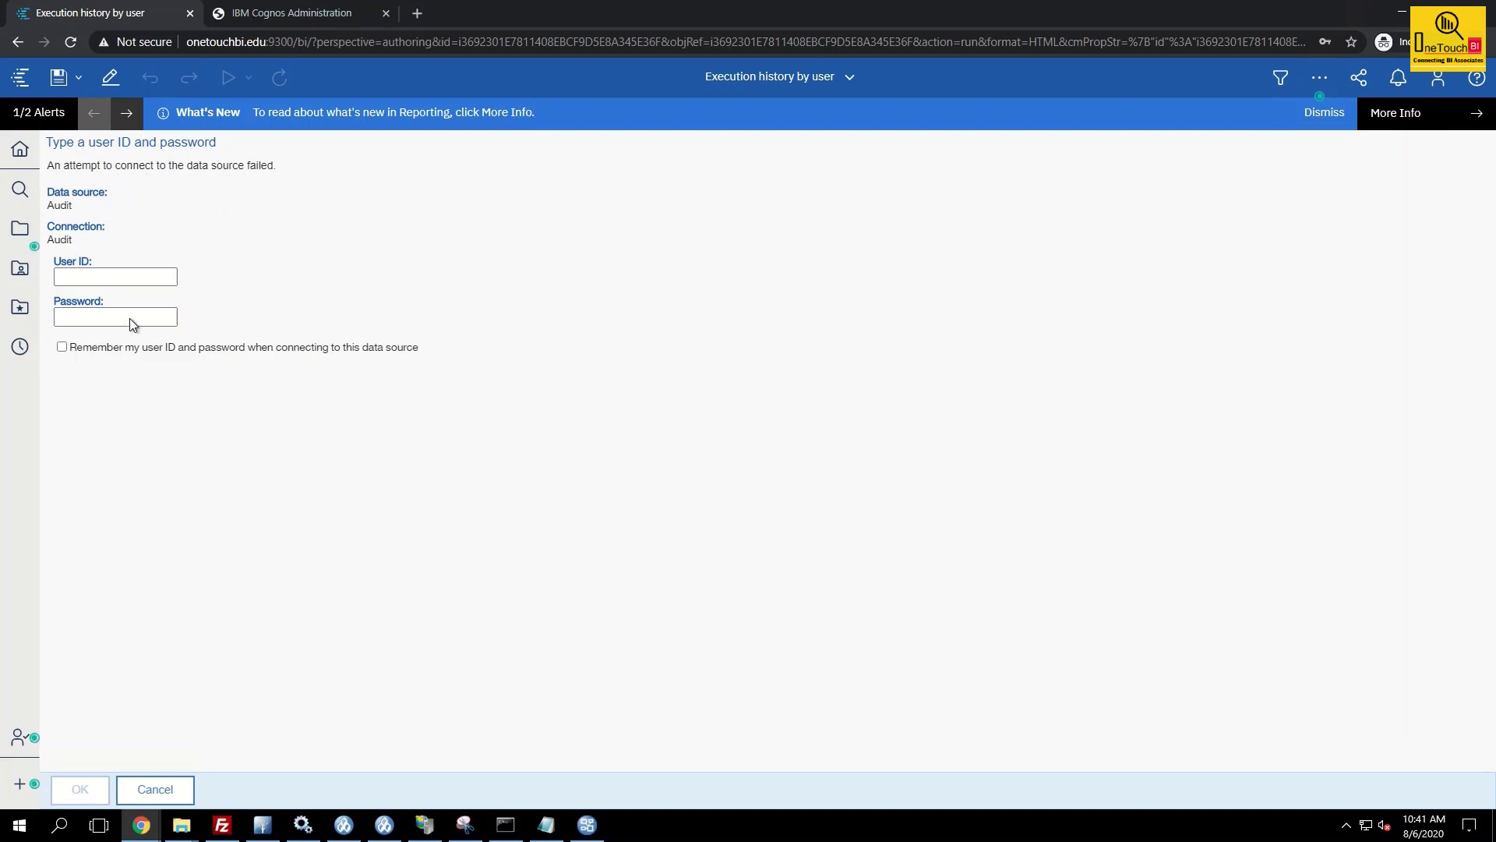
pyautogui.click(100, 274)
pyautogui.click(130, 278)
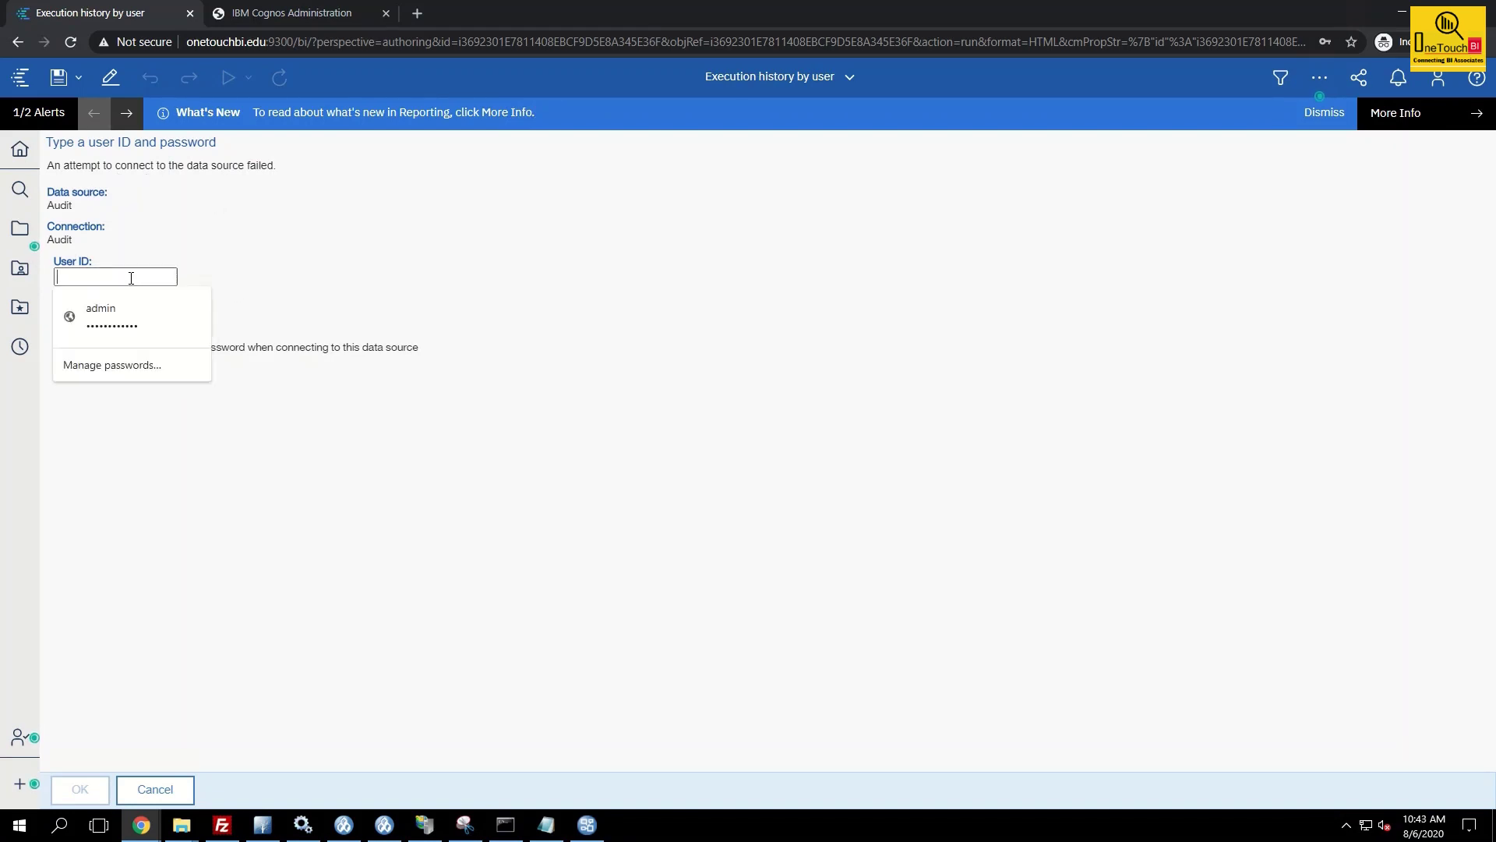
pyautogui.hotkey('ctrl', 'v')
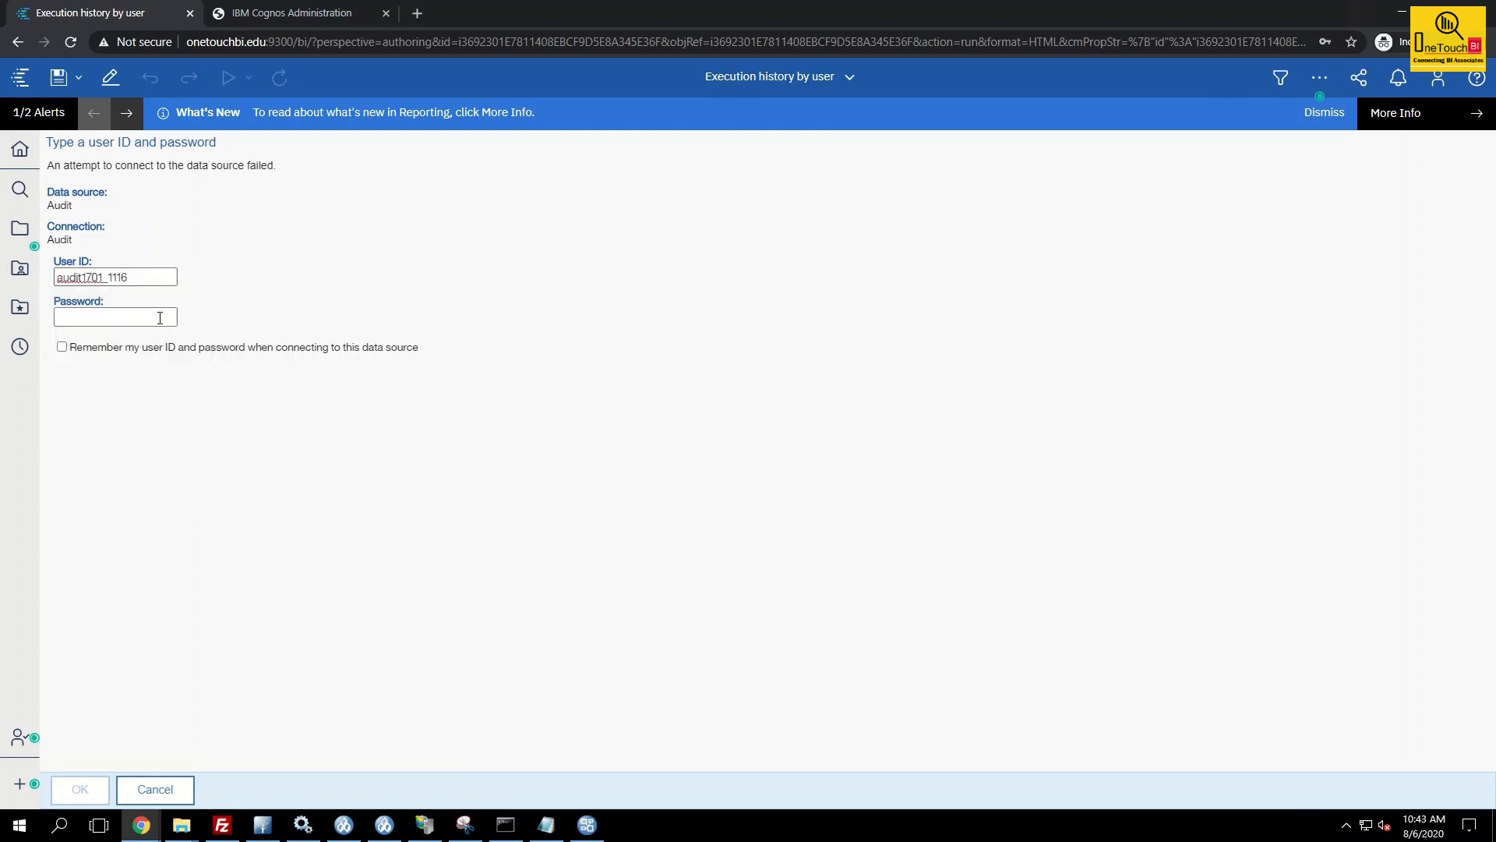
pyautogui.click(146, 318)
pyautogui.write('****')
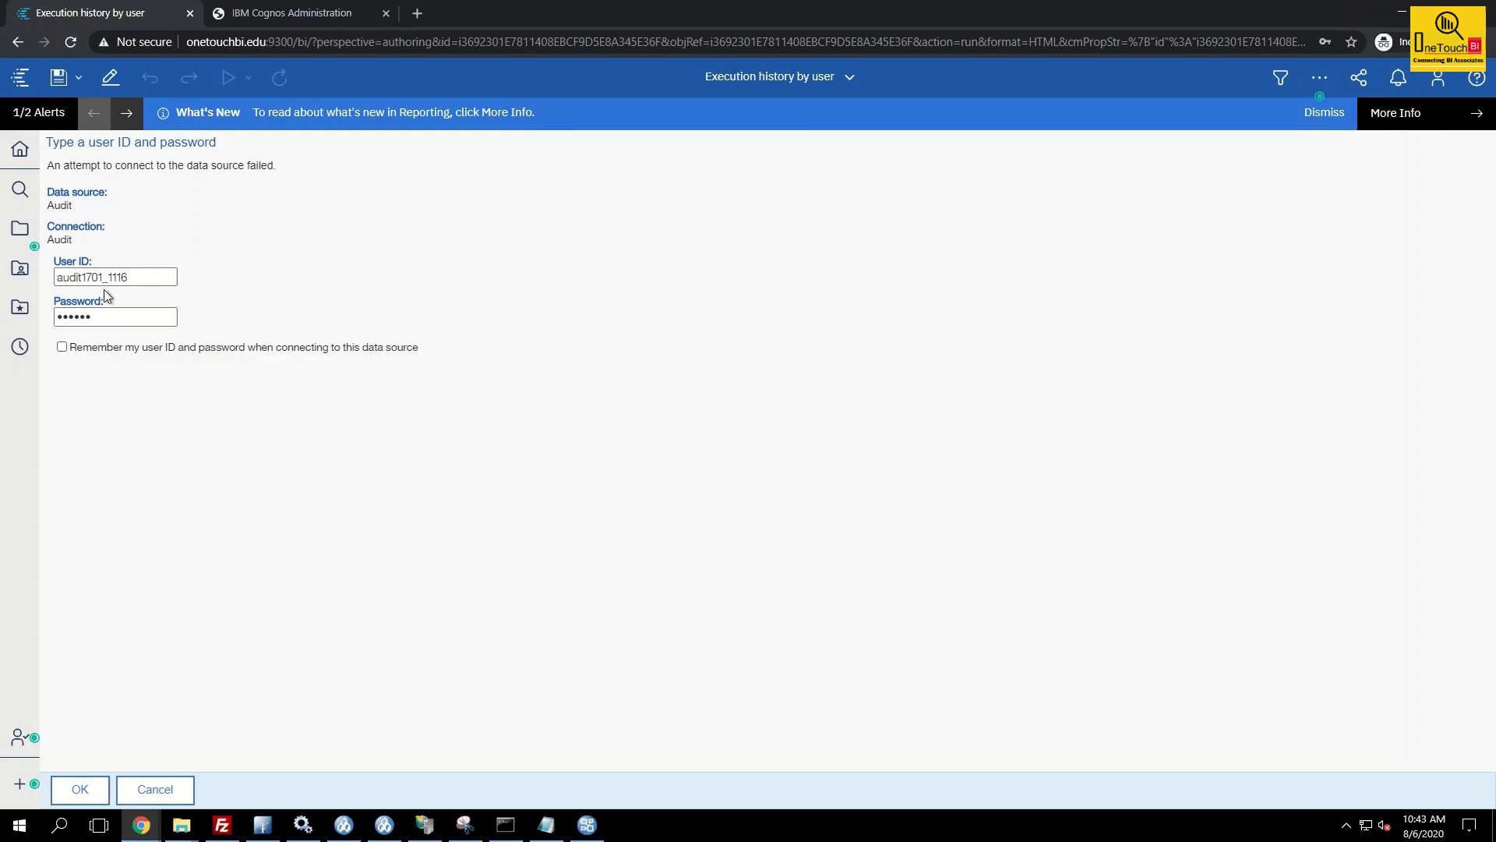
pyautogui.click(88, 787)
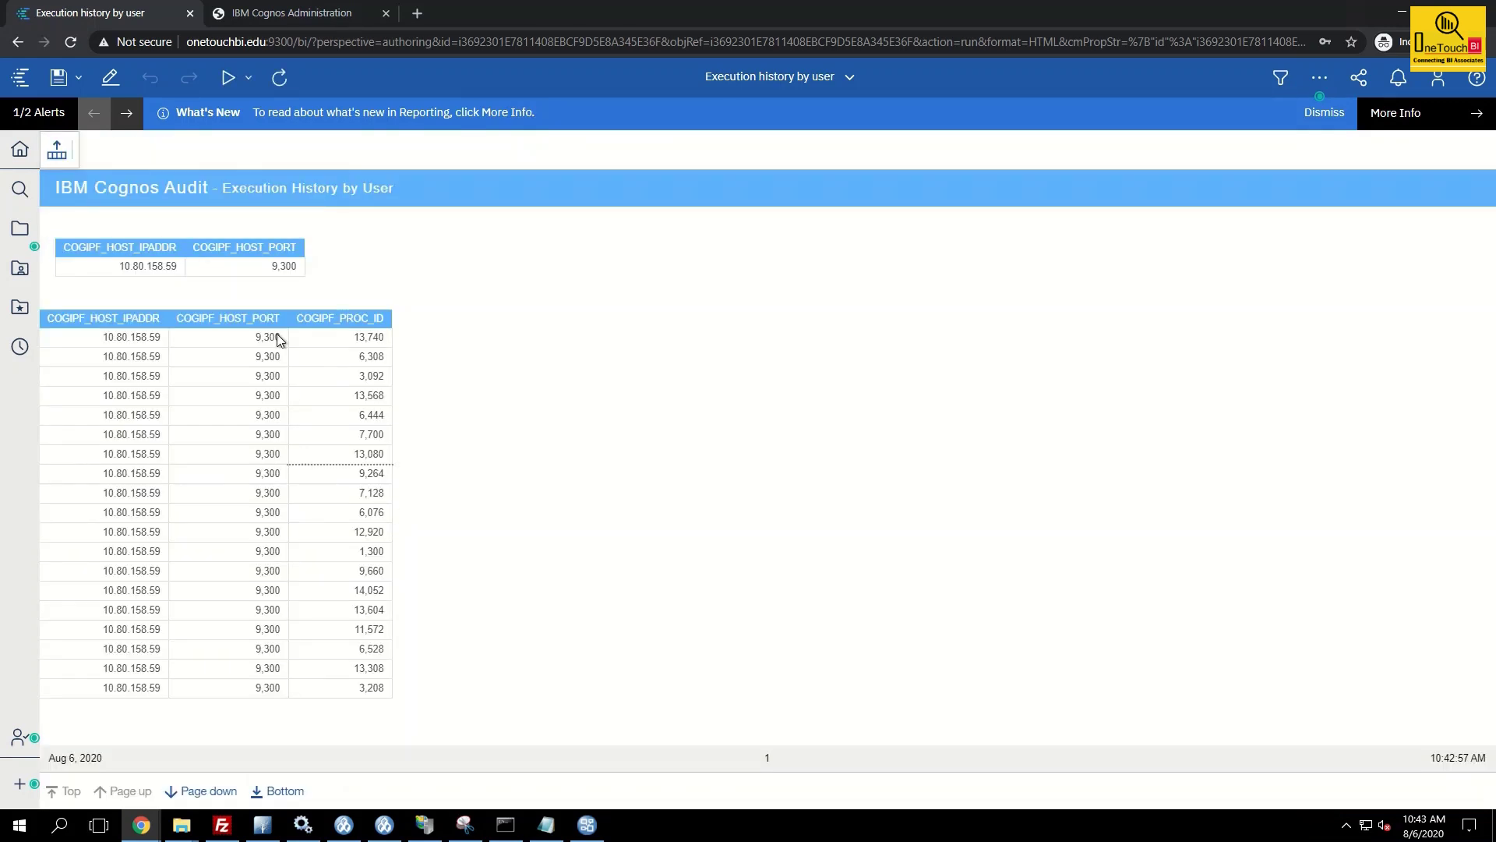
# Close the Execution history by user report view and return to My content.
pyautogui.click(281, 275)
pyautogui.click(852, 79)
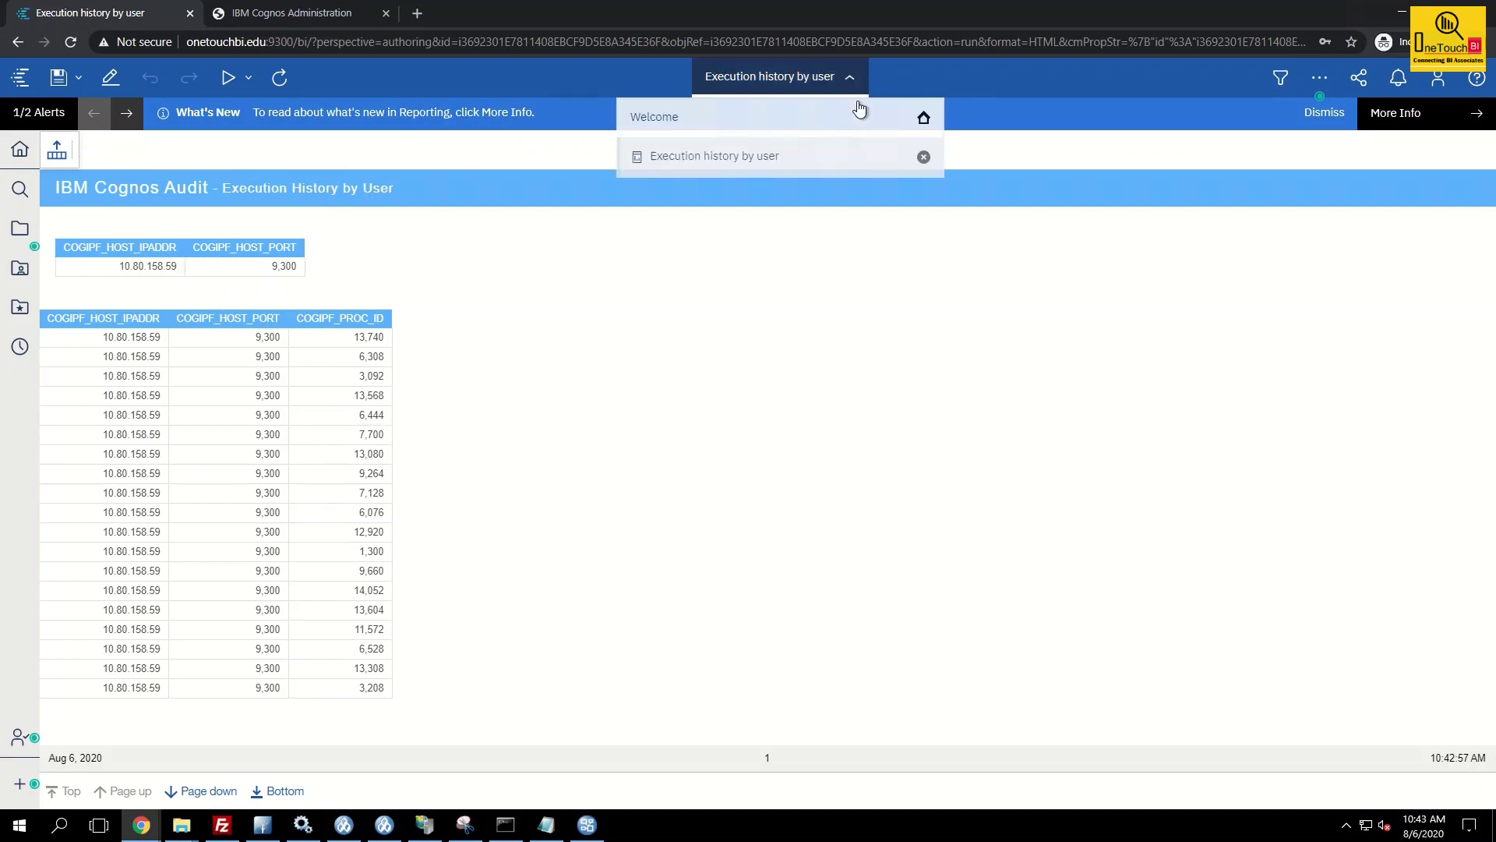
pyautogui.click(922, 156)
pyautogui.click(88, 231)
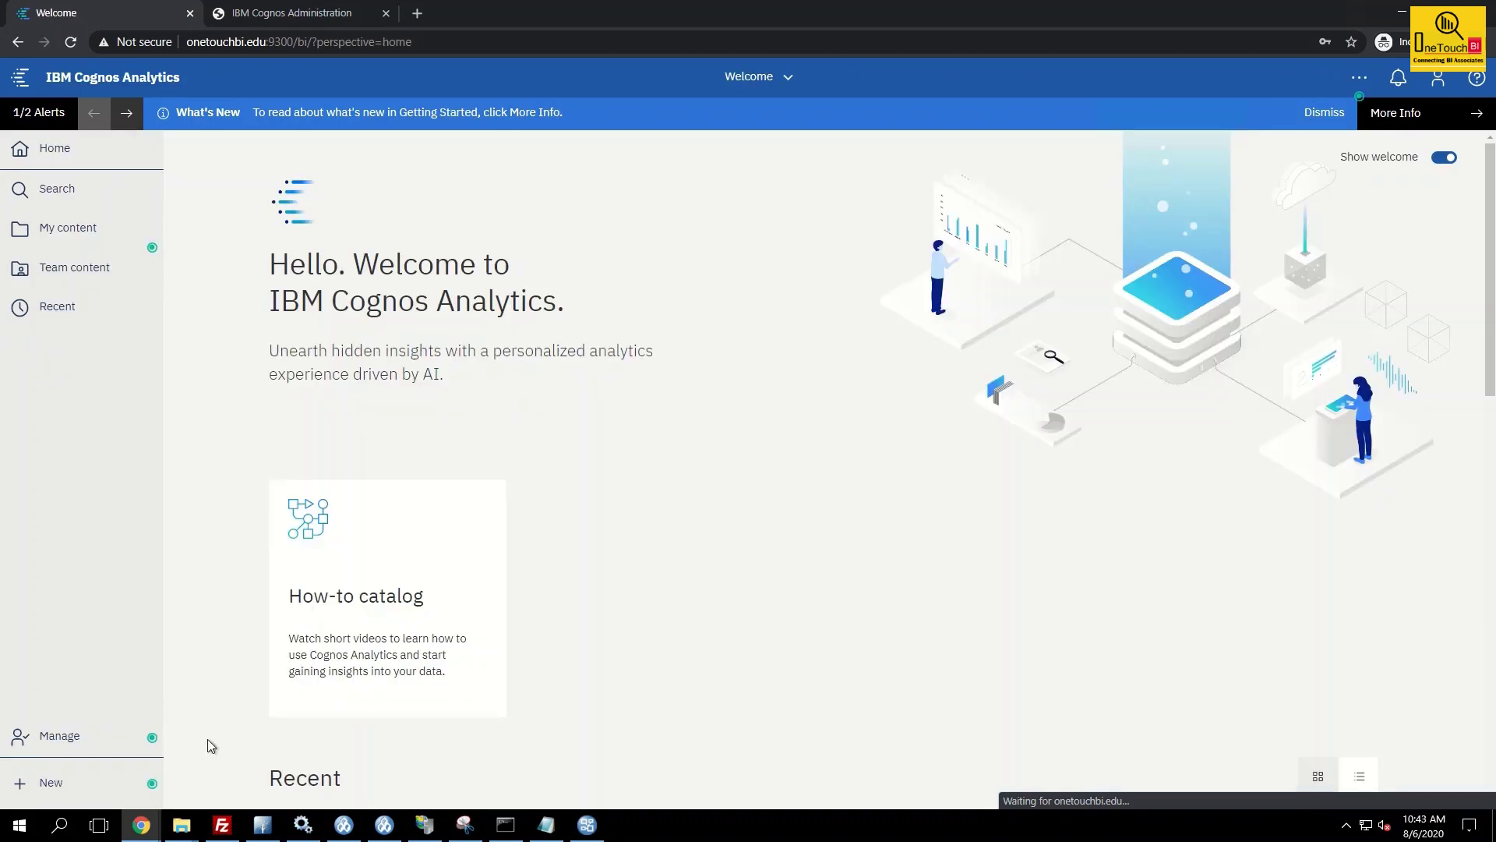
# Add the Cognos namespace's Everyone group to the Audit signon's allowed users and save the properties.
pyautogui.click(274, 16)
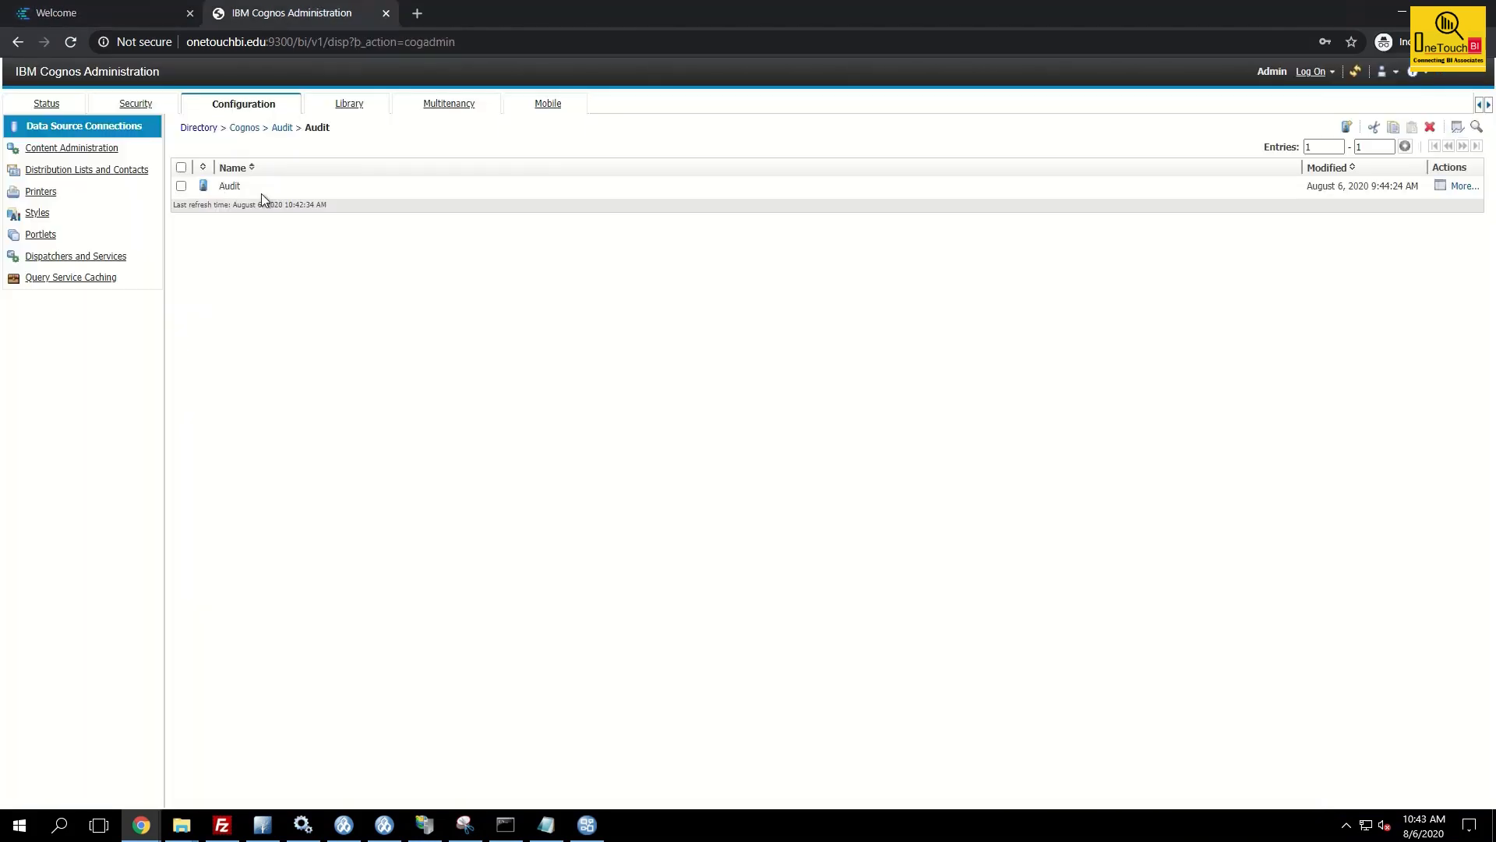
pyautogui.click(1440, 187)
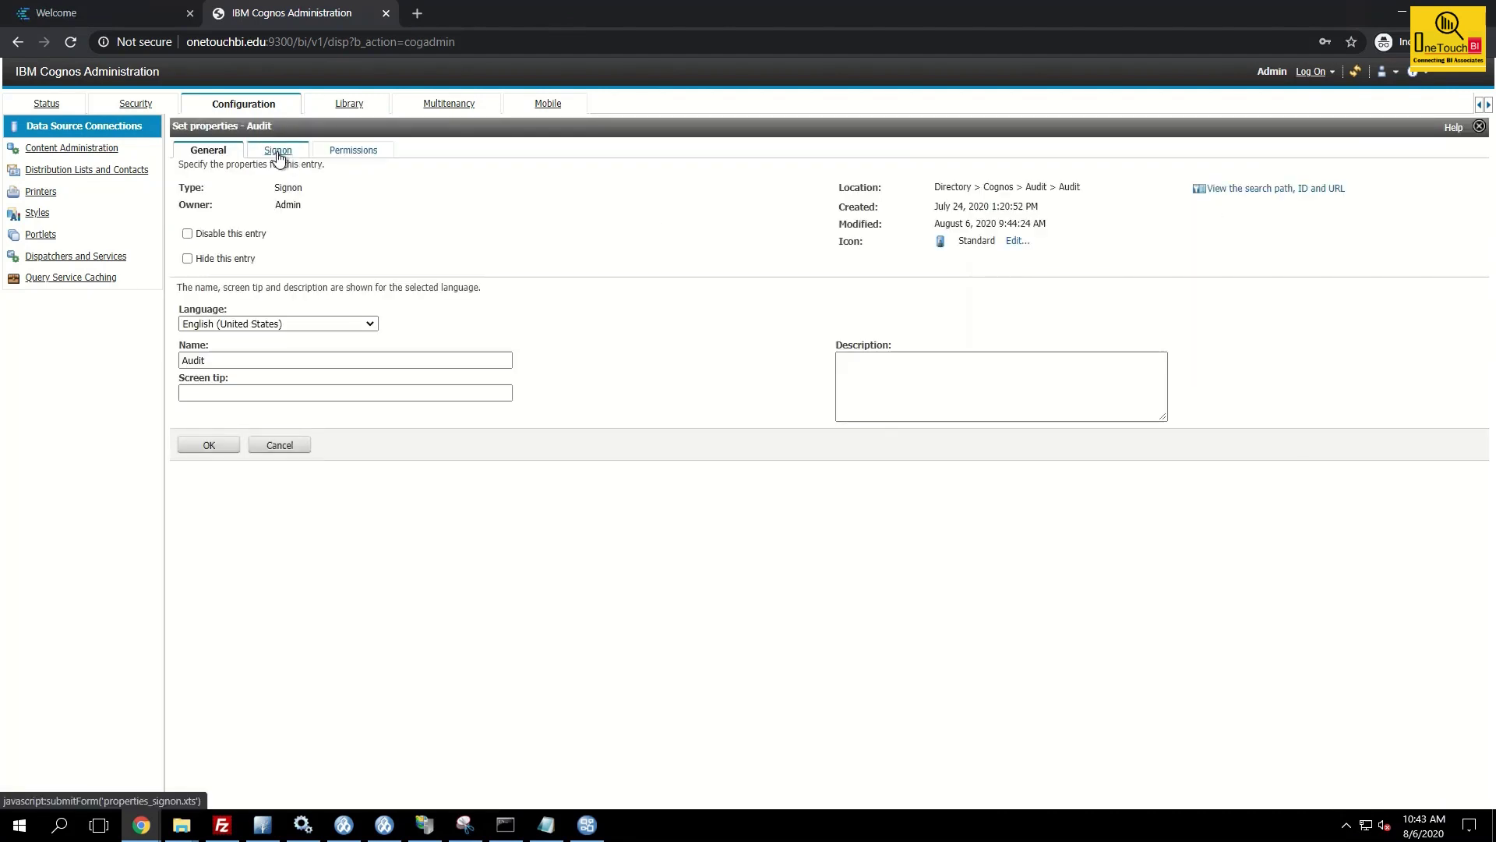
pyautogui.click(279, 152)
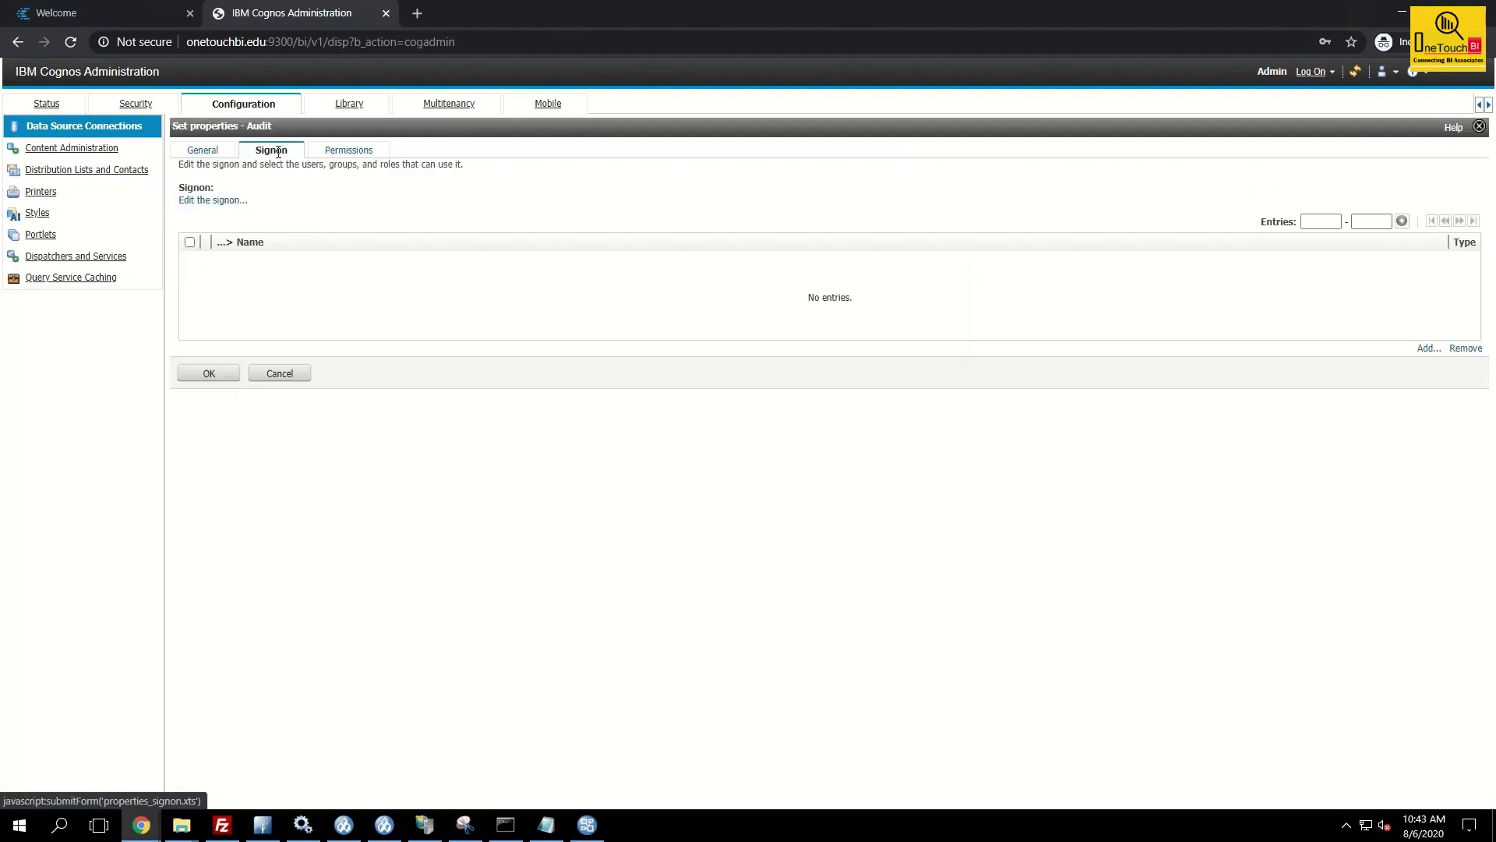
pyautogui.click(1428, 348)
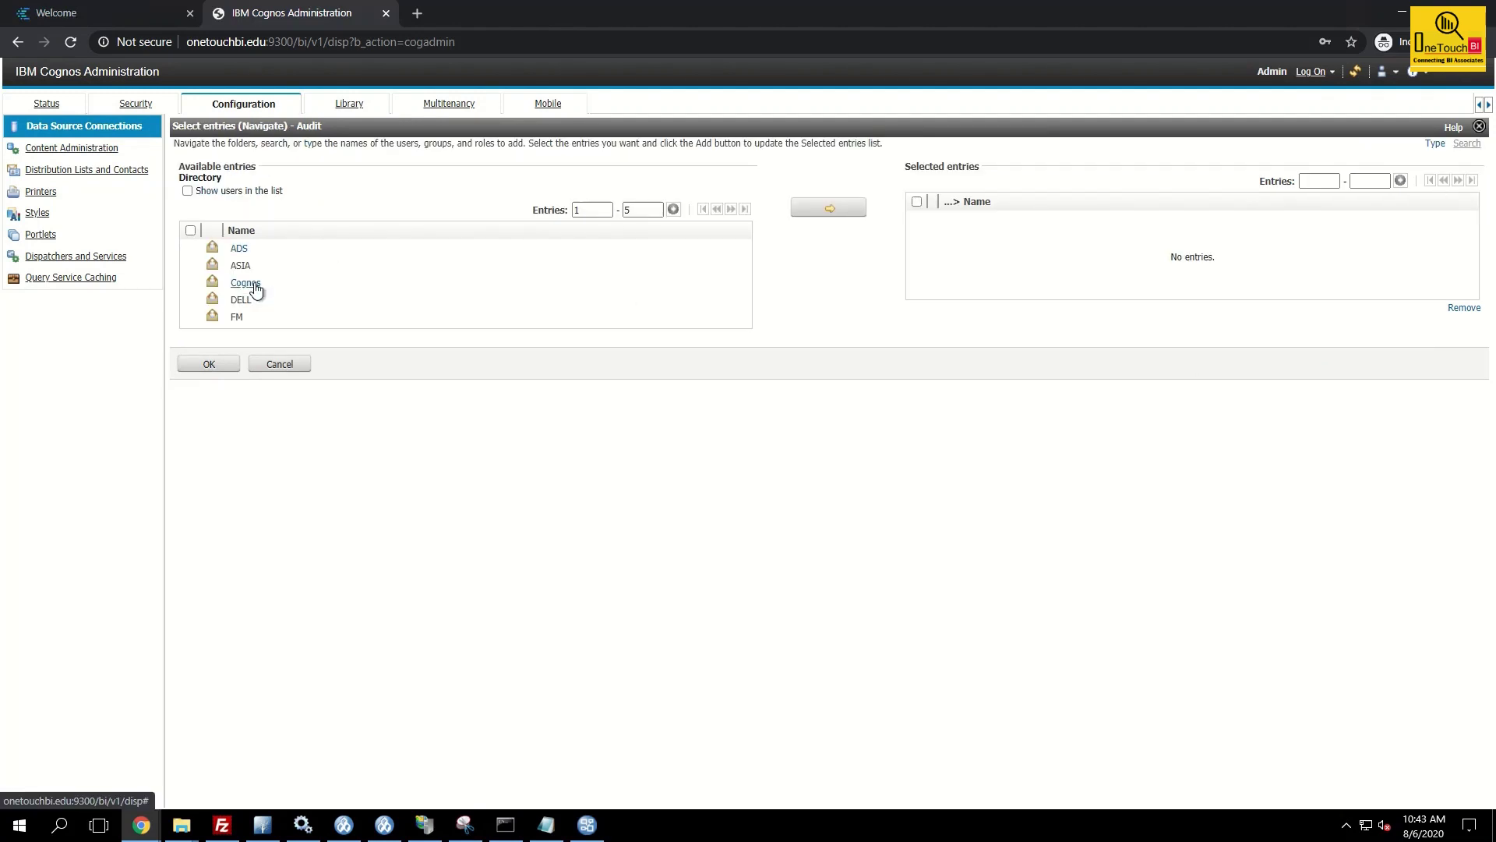
pyautogui.click(245, 283)
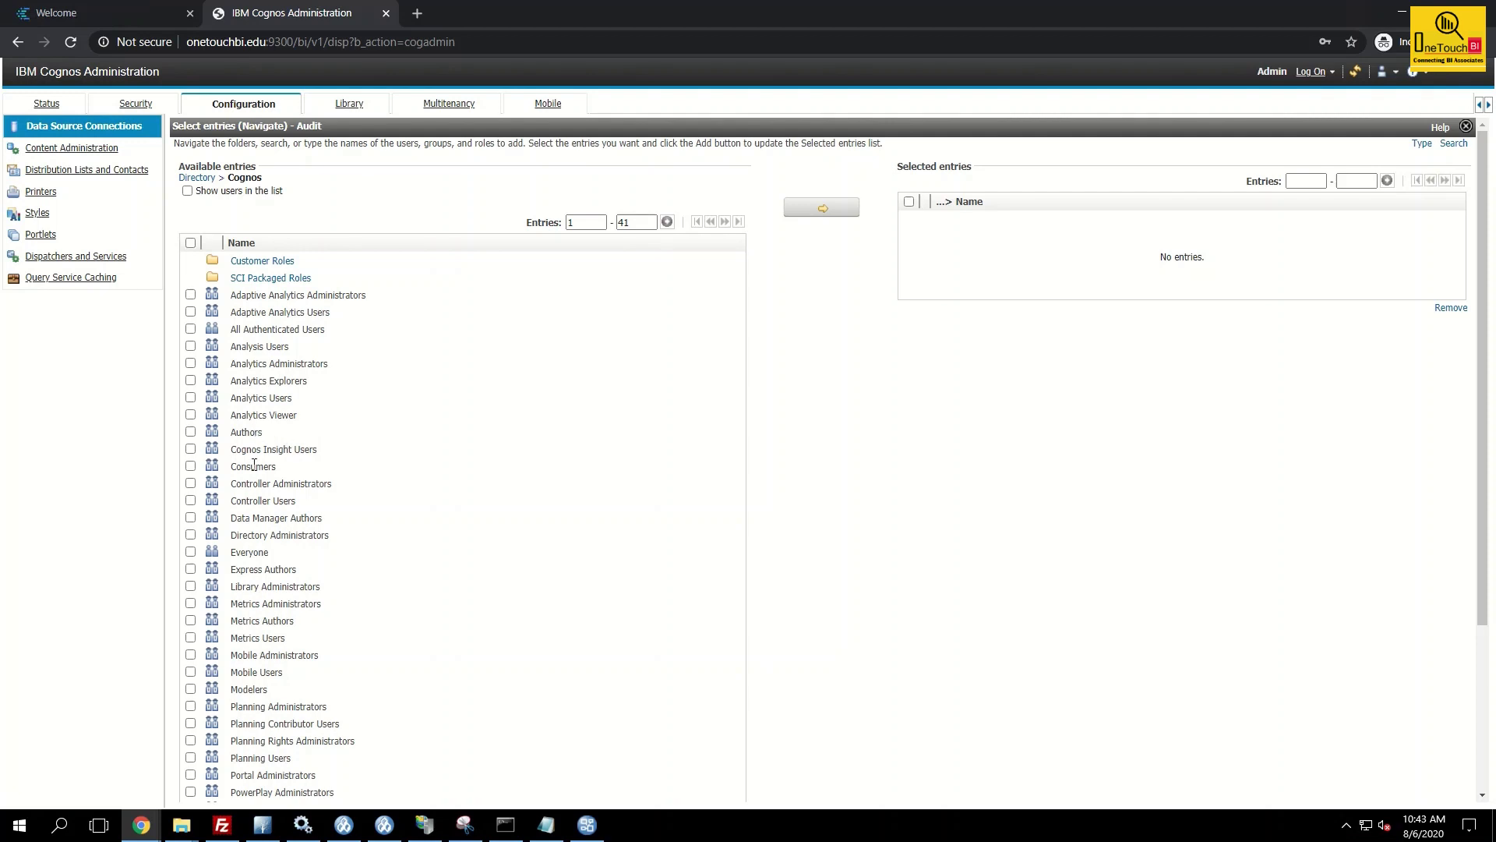
pyautogui.click(190, 552)
pyautogui.click(828, 207)
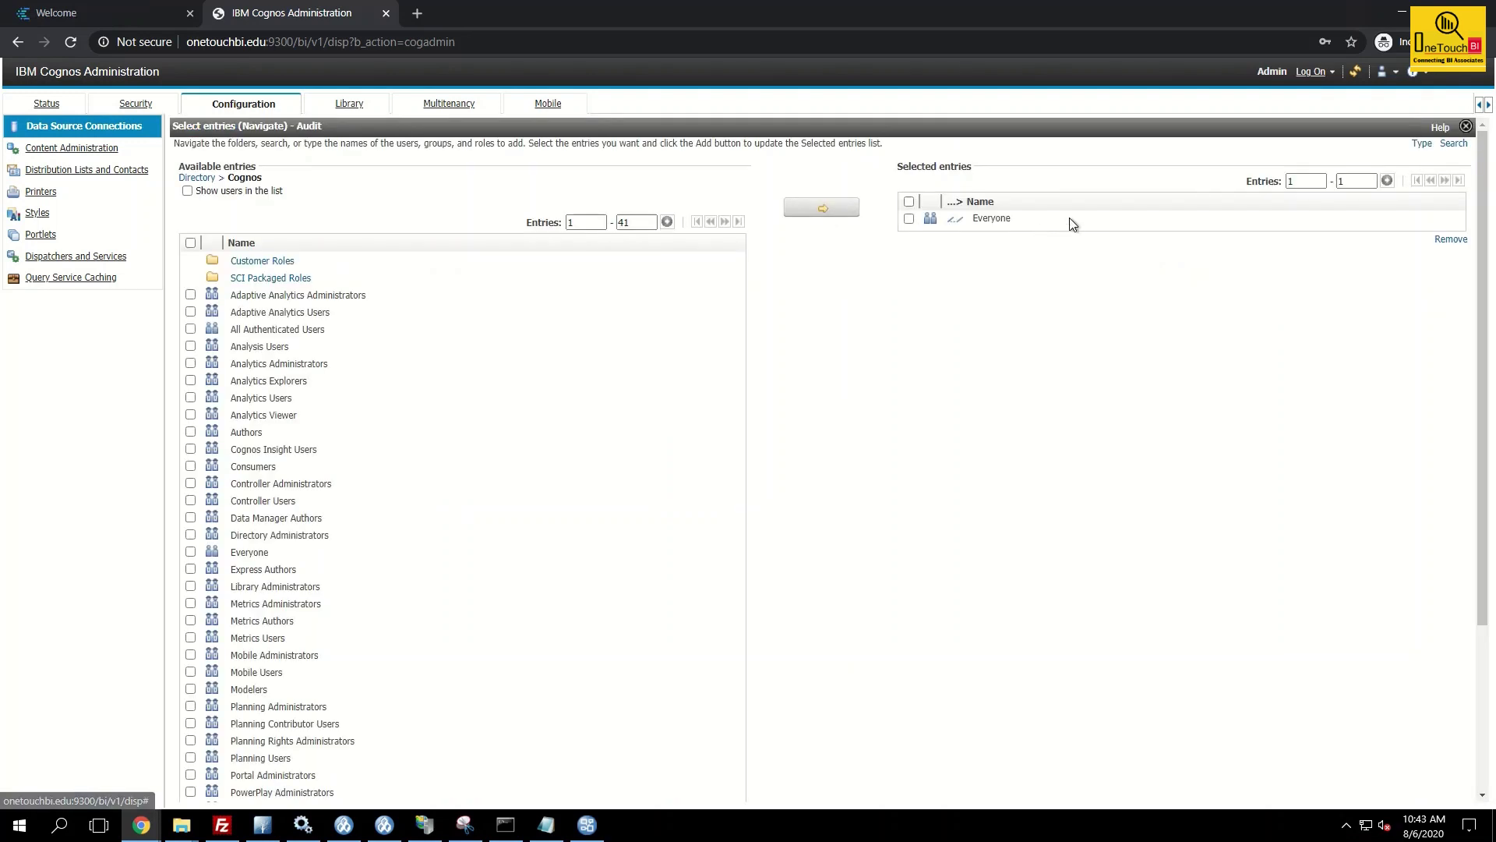
pyautogui.scroll(-5, 988, 337)
pyautogui.click(199, 786)
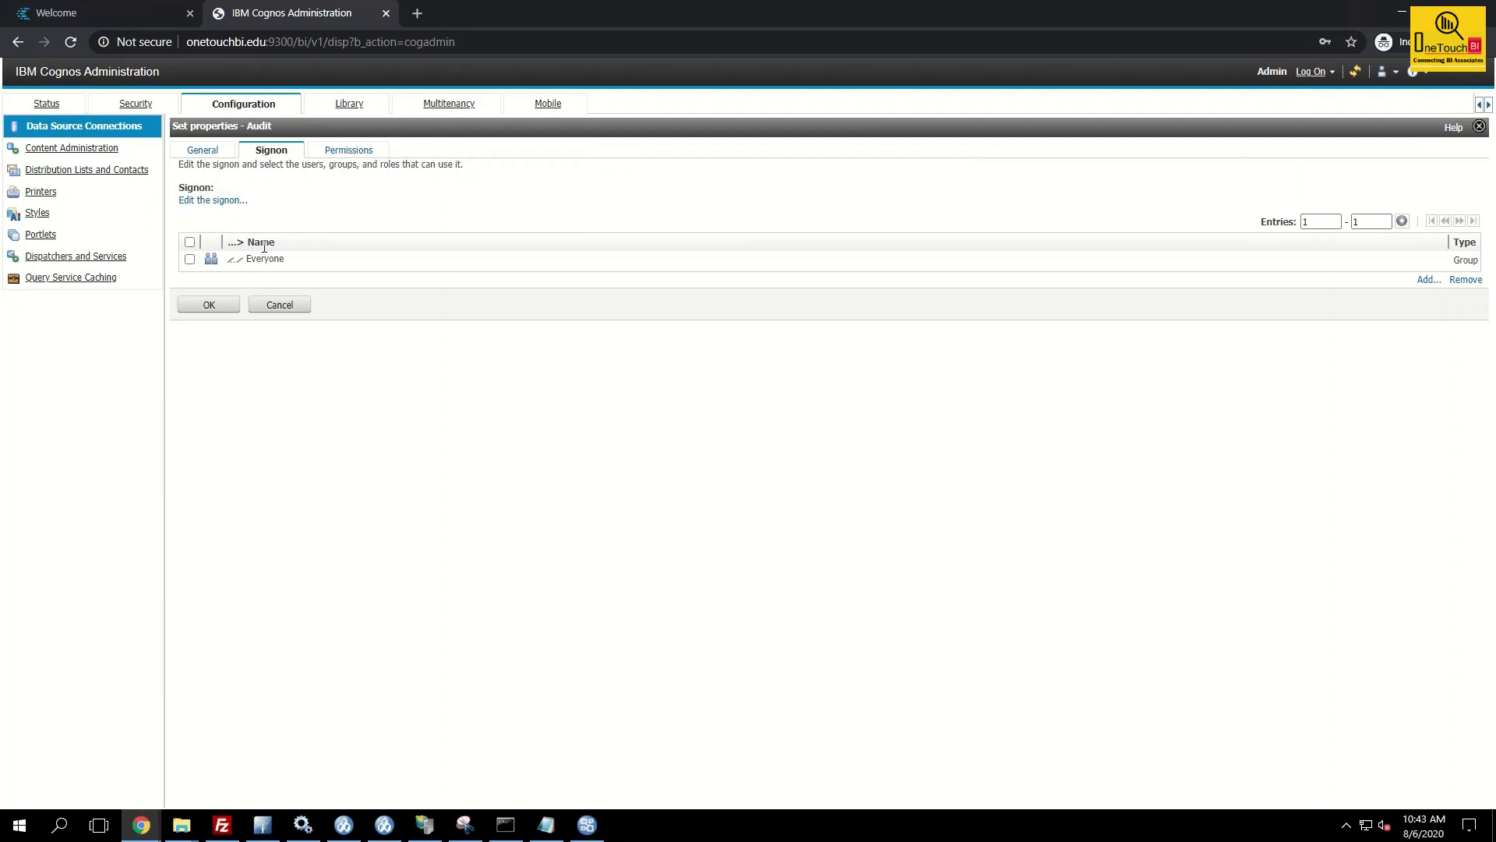
pyautogui.click(224, 310)
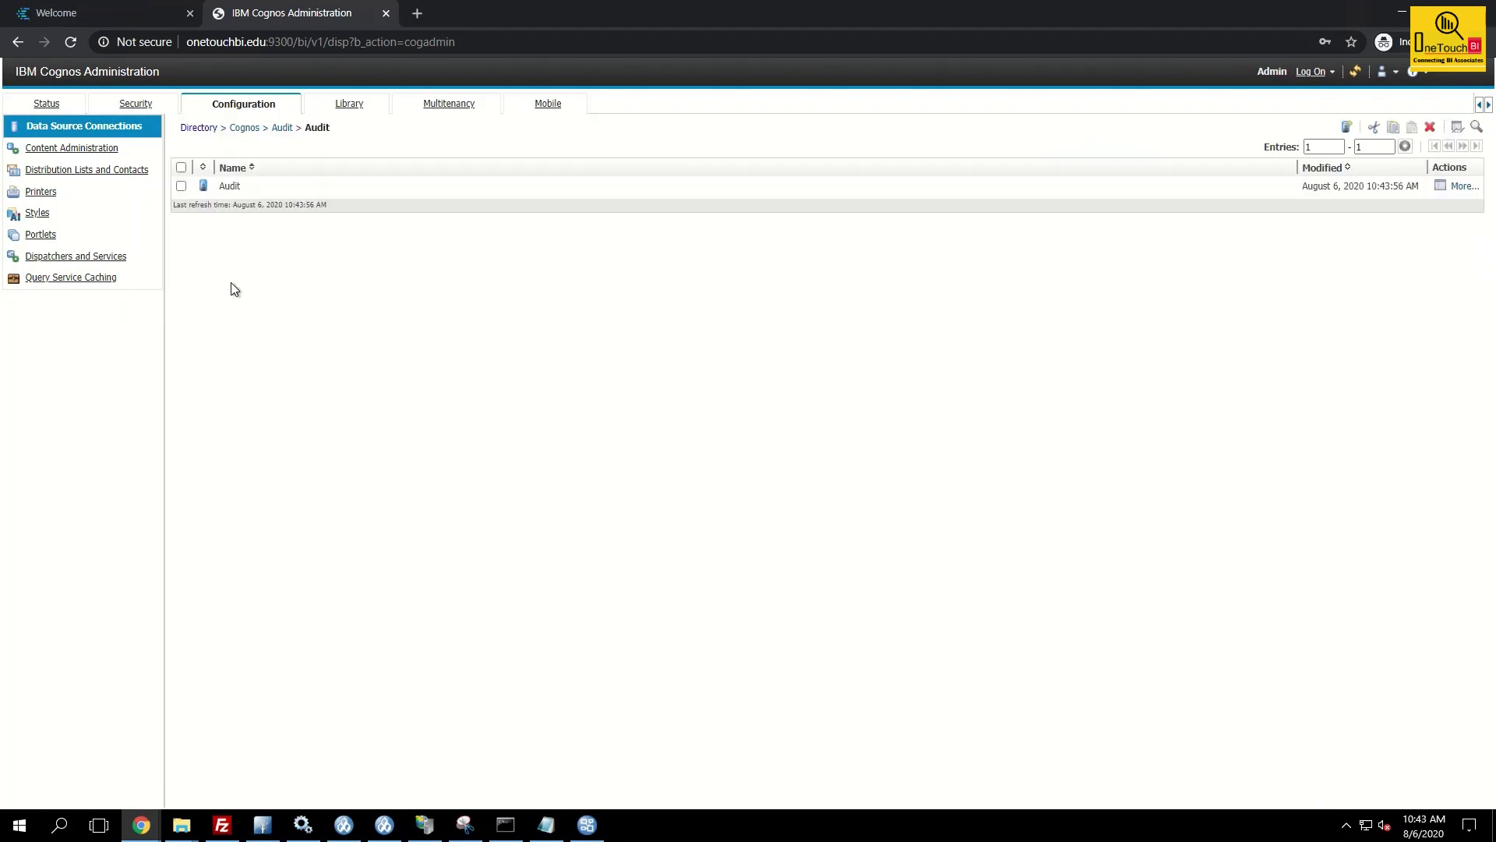
pyautogui.click(281, 130)
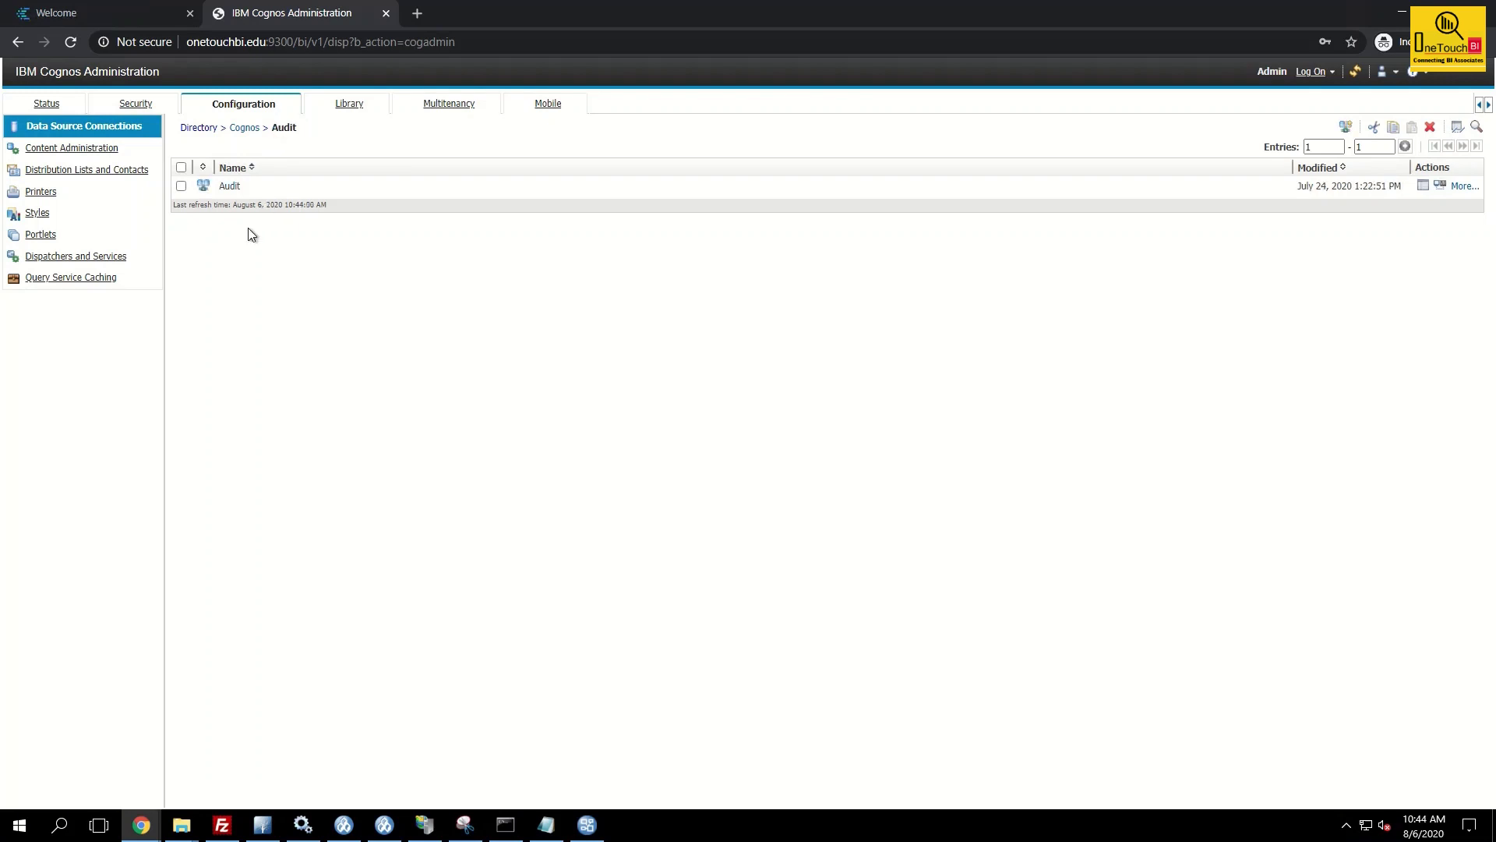
pyautogui.click(1442, 189)
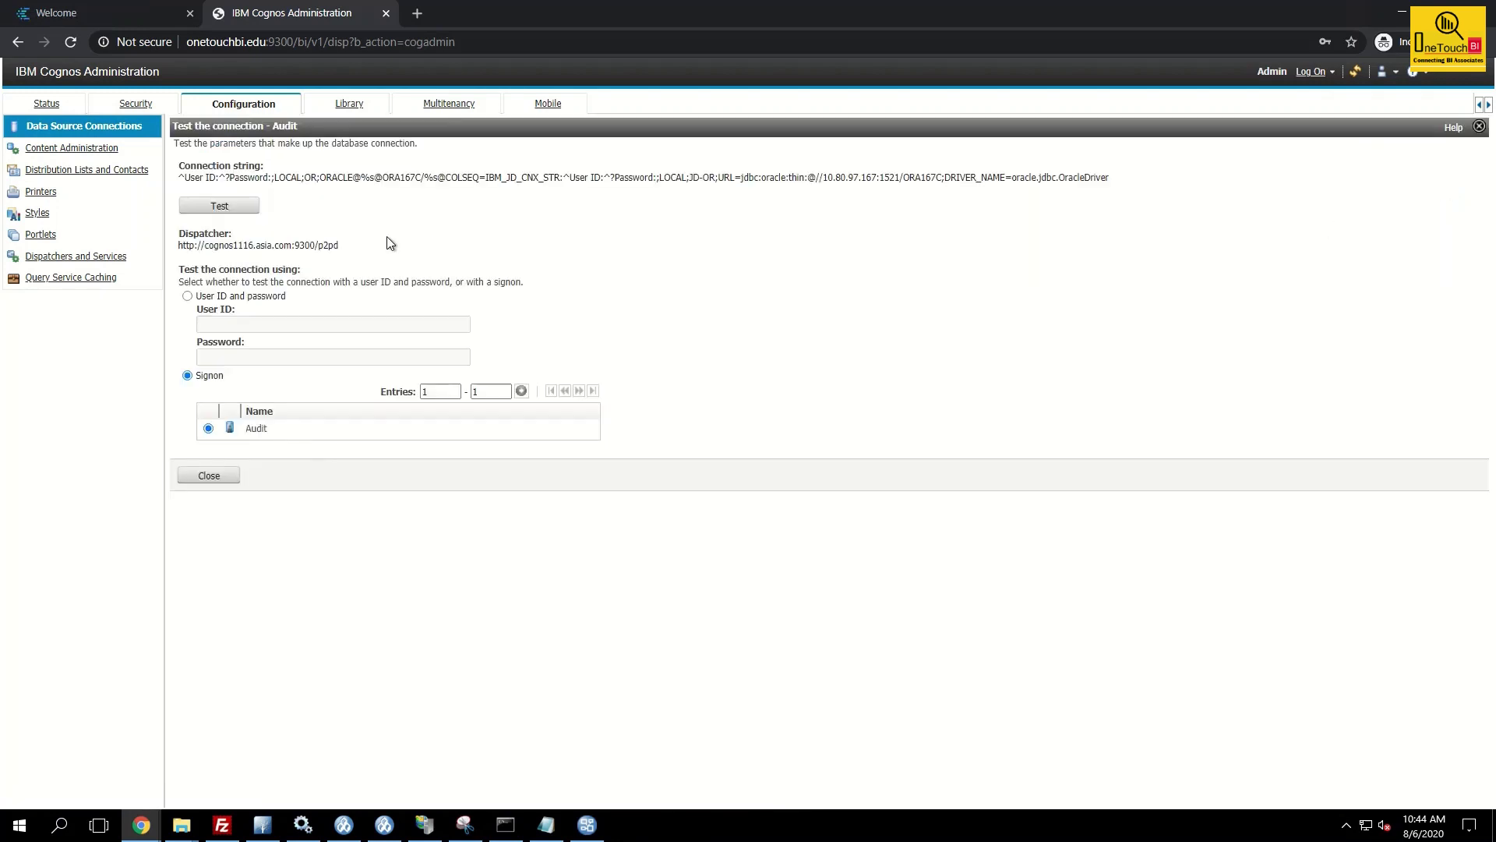
pyautogui.click(225, 211)
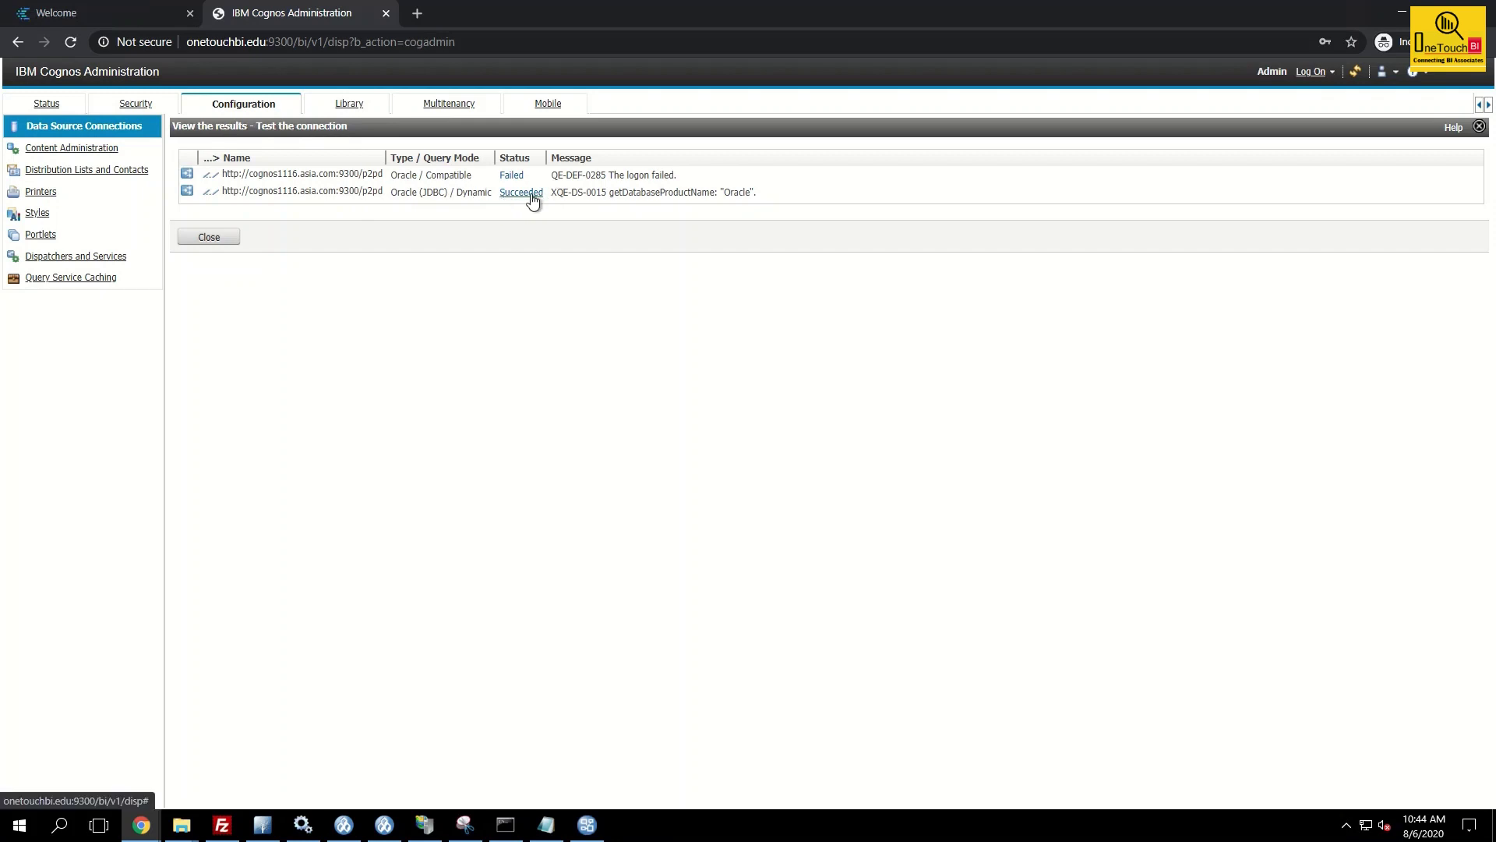
pyautogui.click(221, 239)
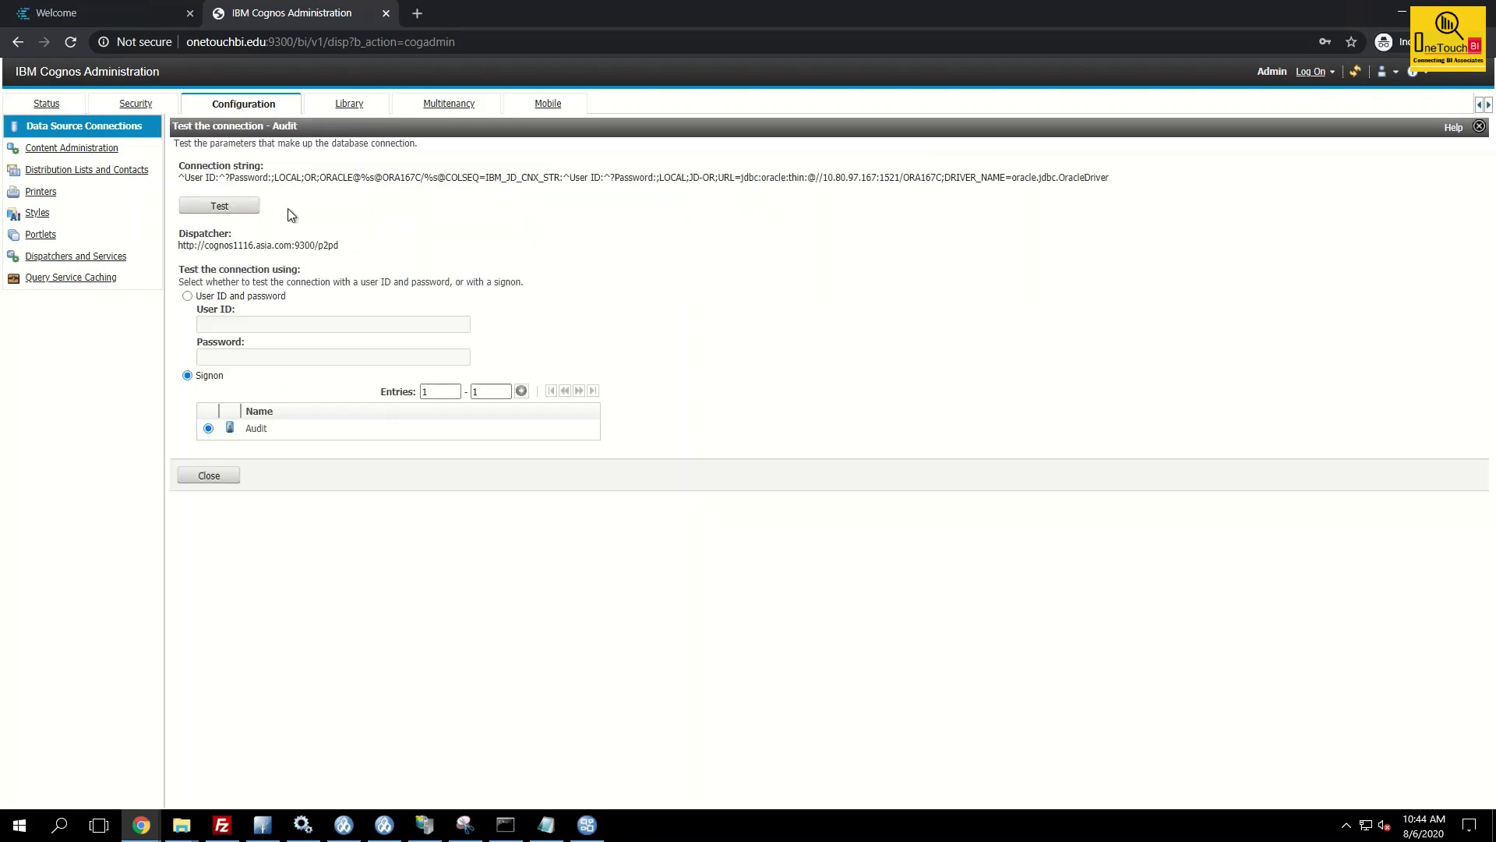
pyautogui.click(209, 475)
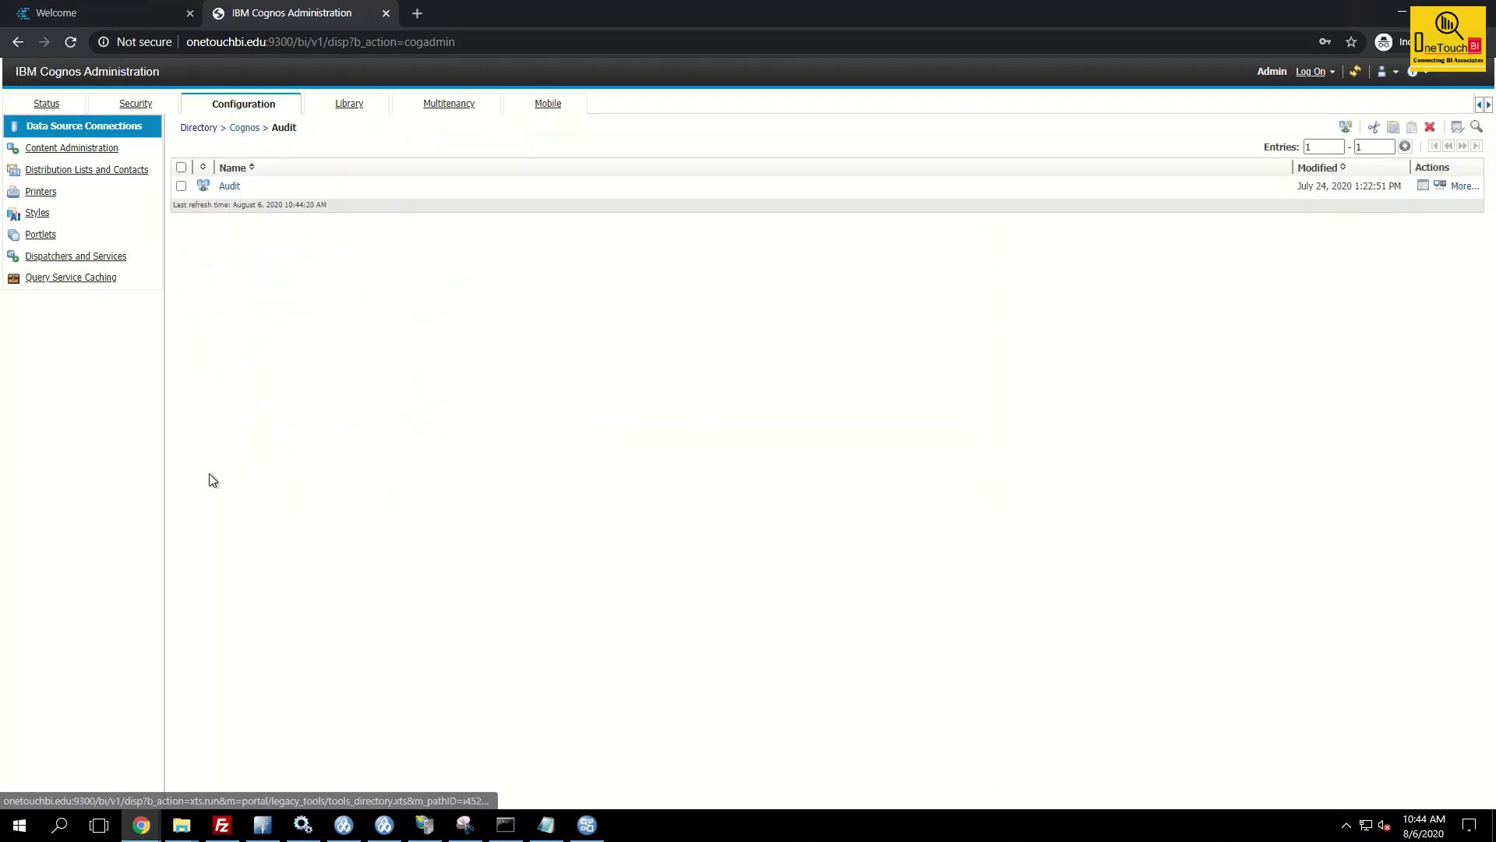
pyautogui.click(231, 186)
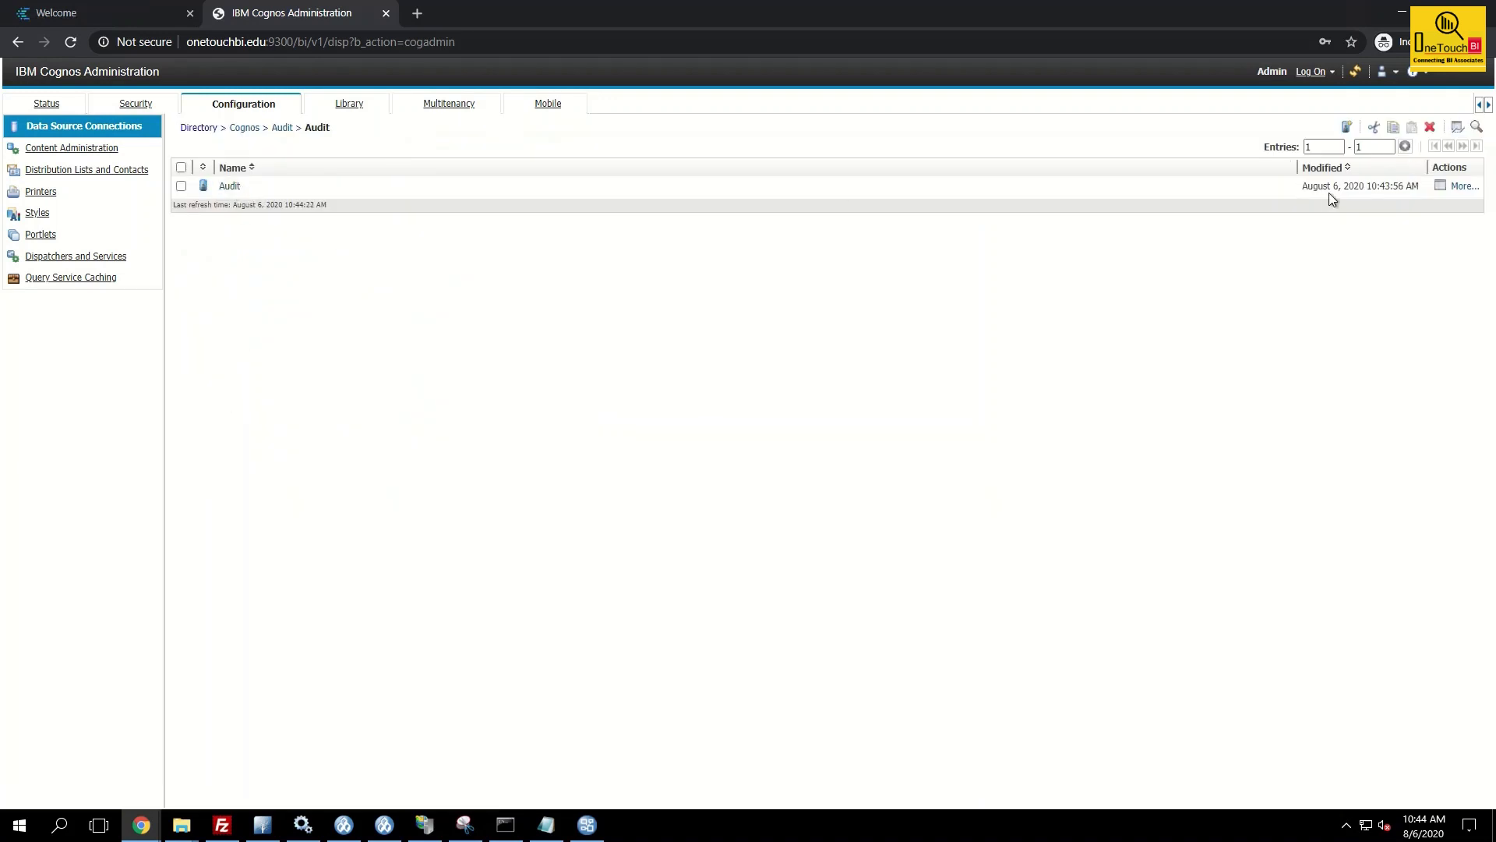
pyautogui.click(1438, 185)
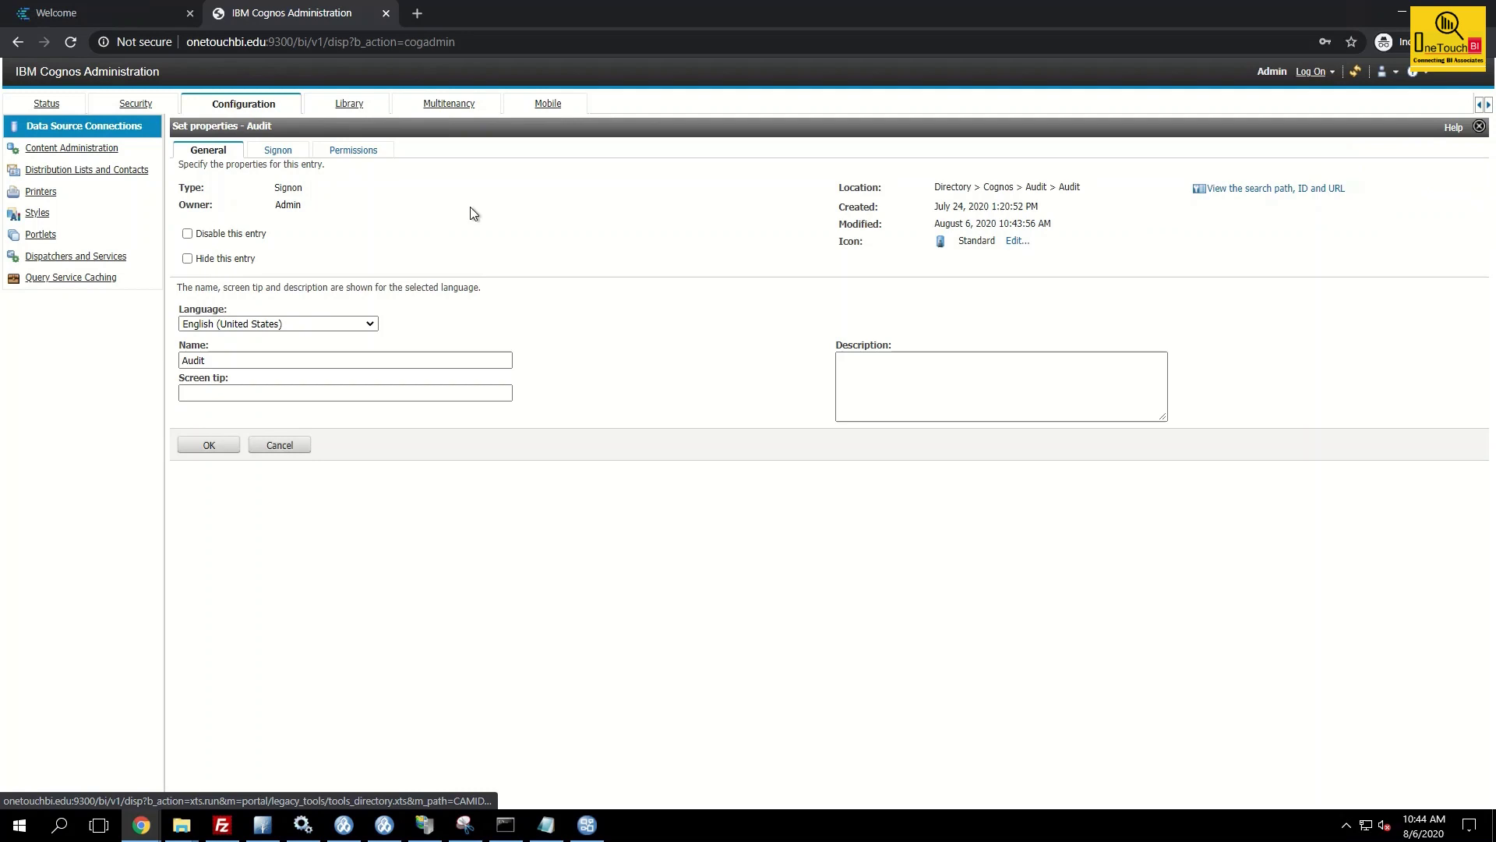
pyautogui.click(279, 151)
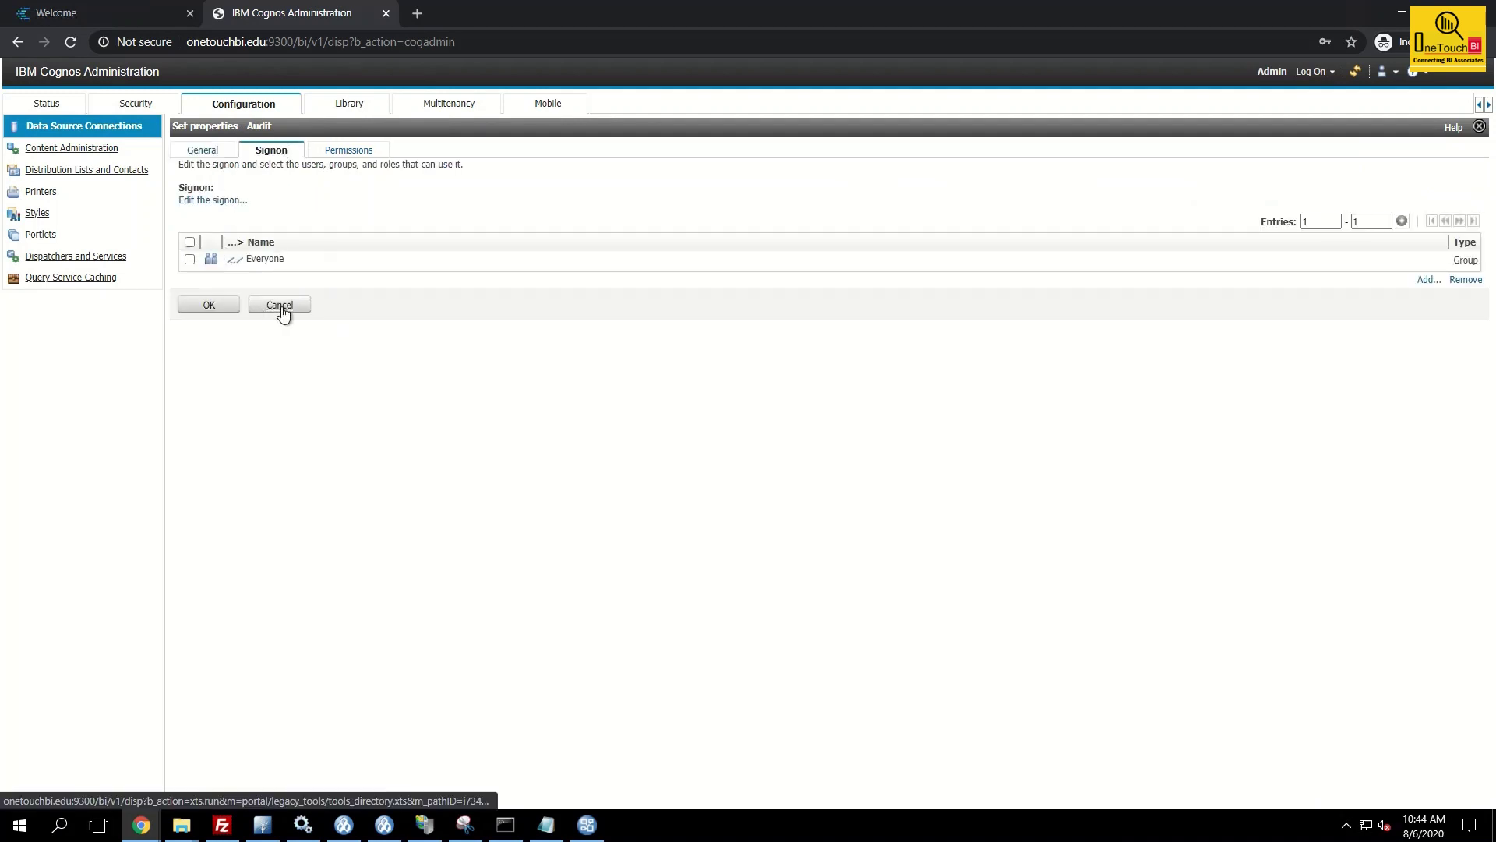
pyautogui.click(211, 309)
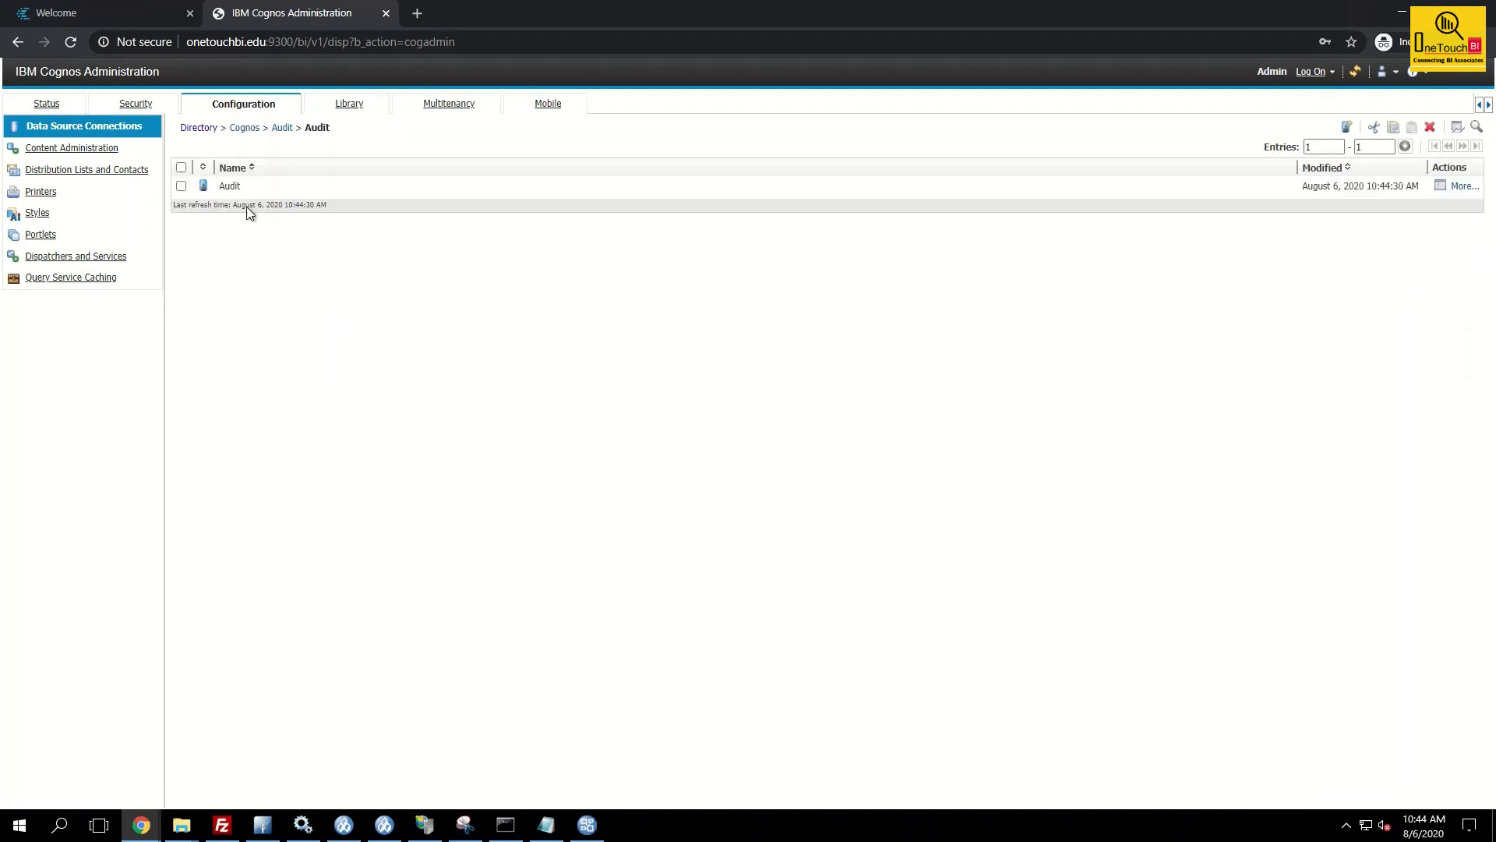
# Run Execution history by user from My content, which now opens without a credentials prompt.
pyautogui.click(115, 12)
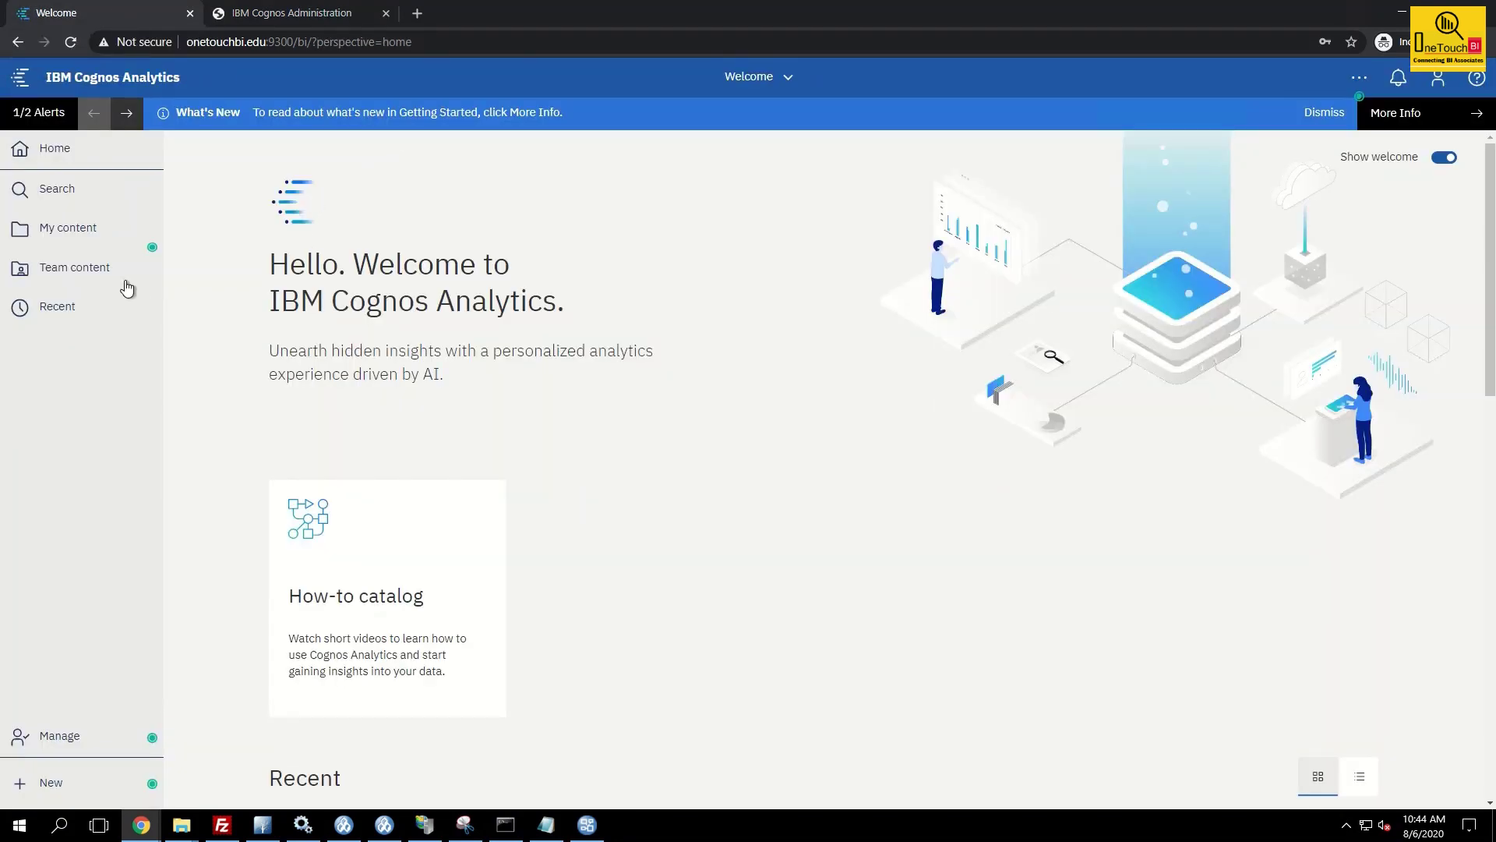
pyautogui.click(83, 232)
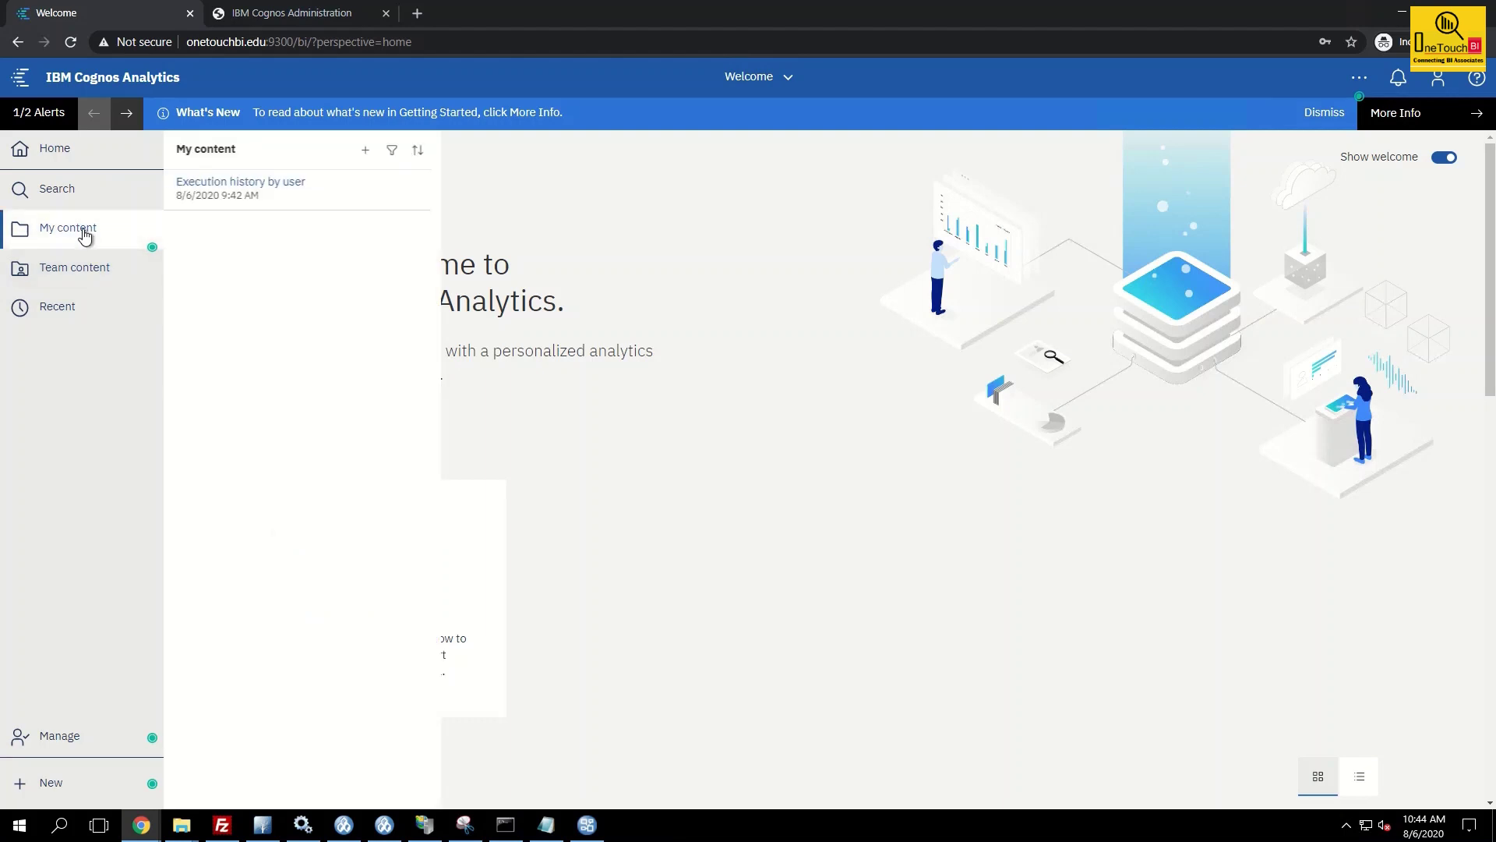
pyautogui.click(265, 183)
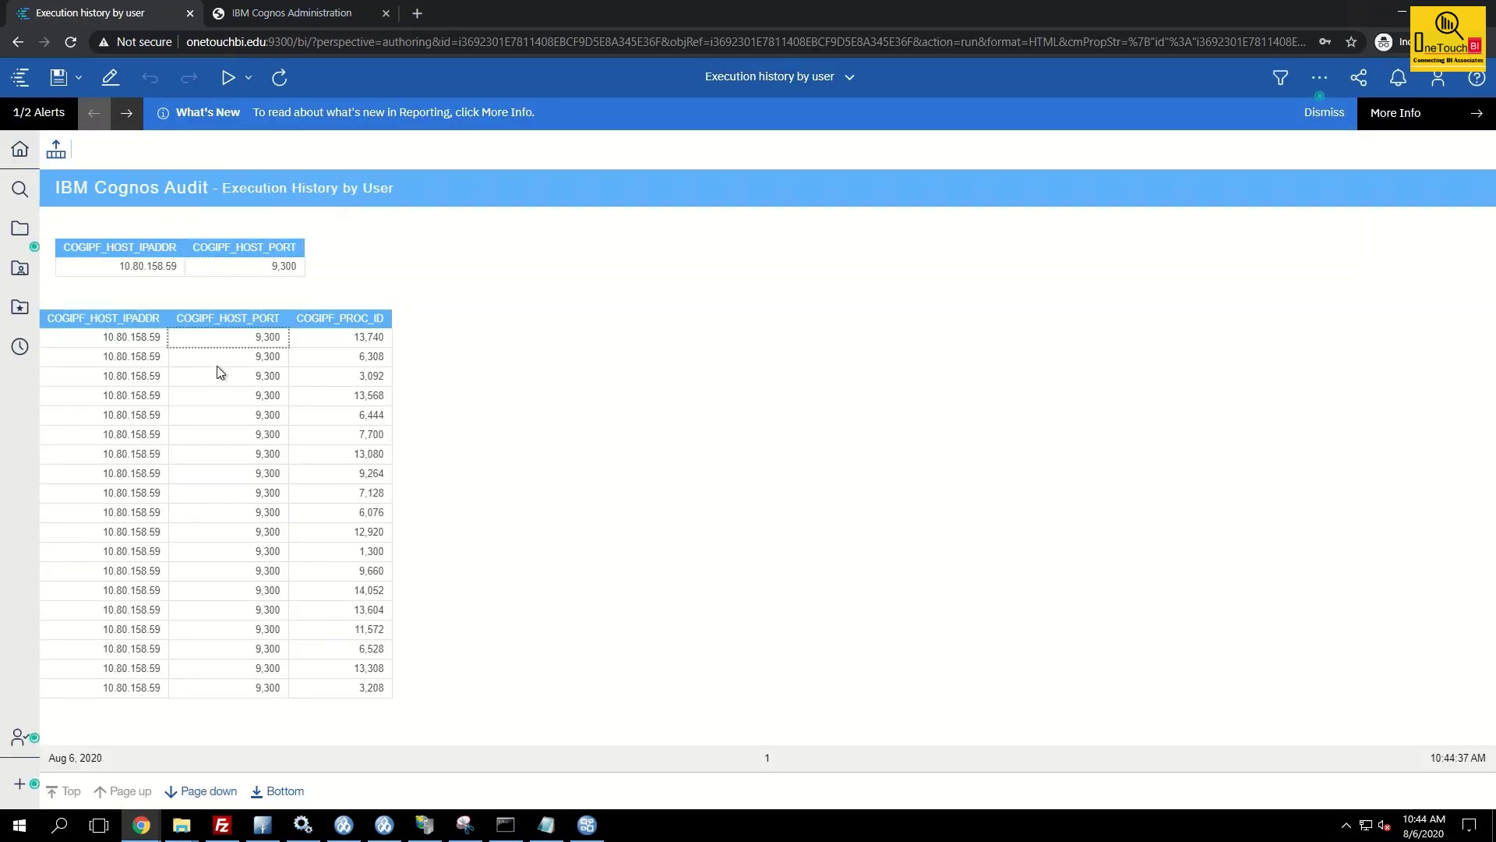
pyautogui.click(321, 322)
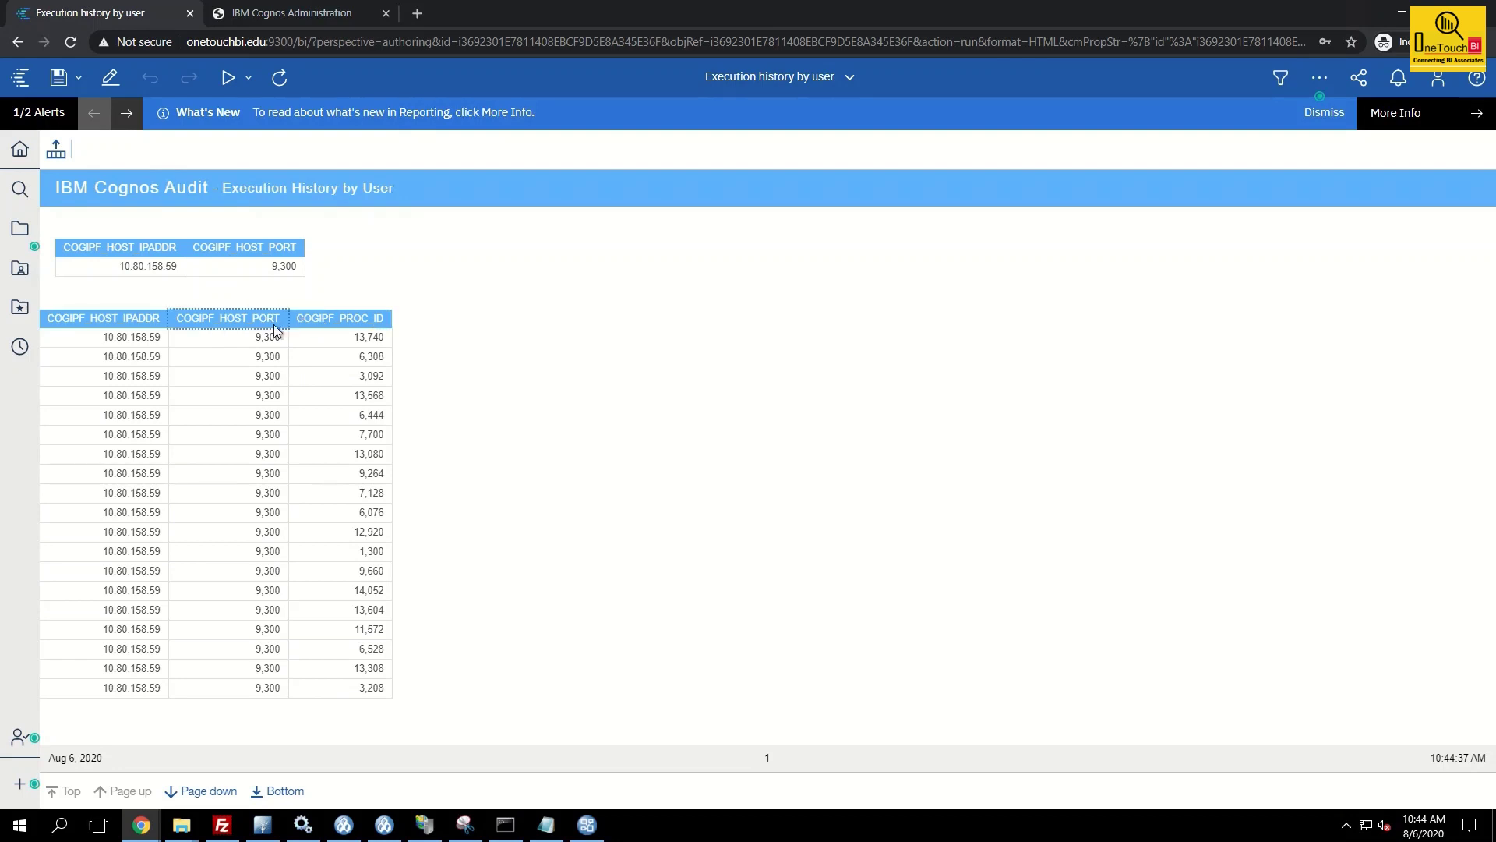
pyautogui.click(355, 398)
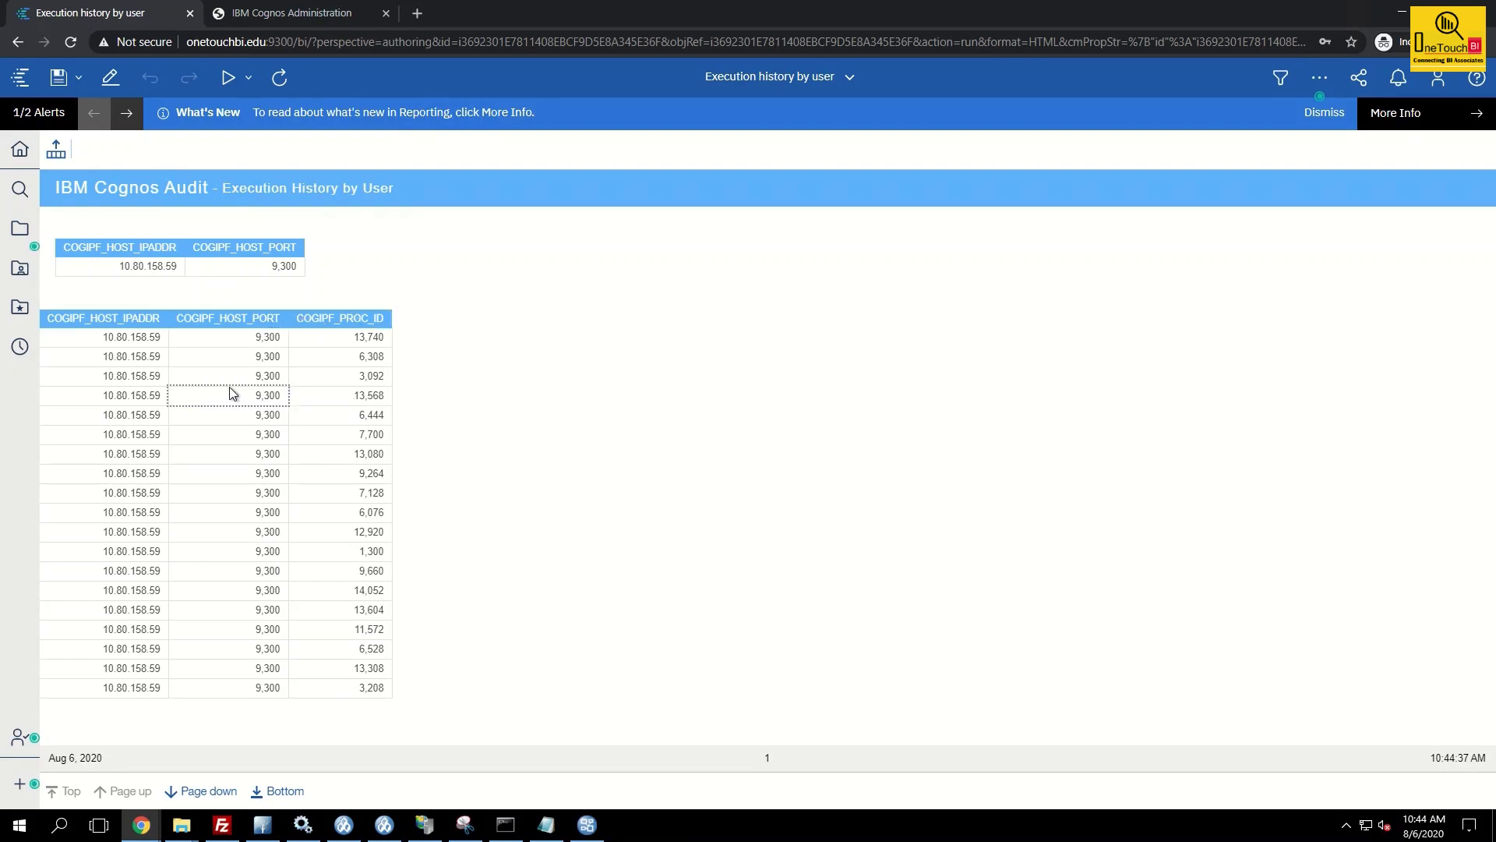